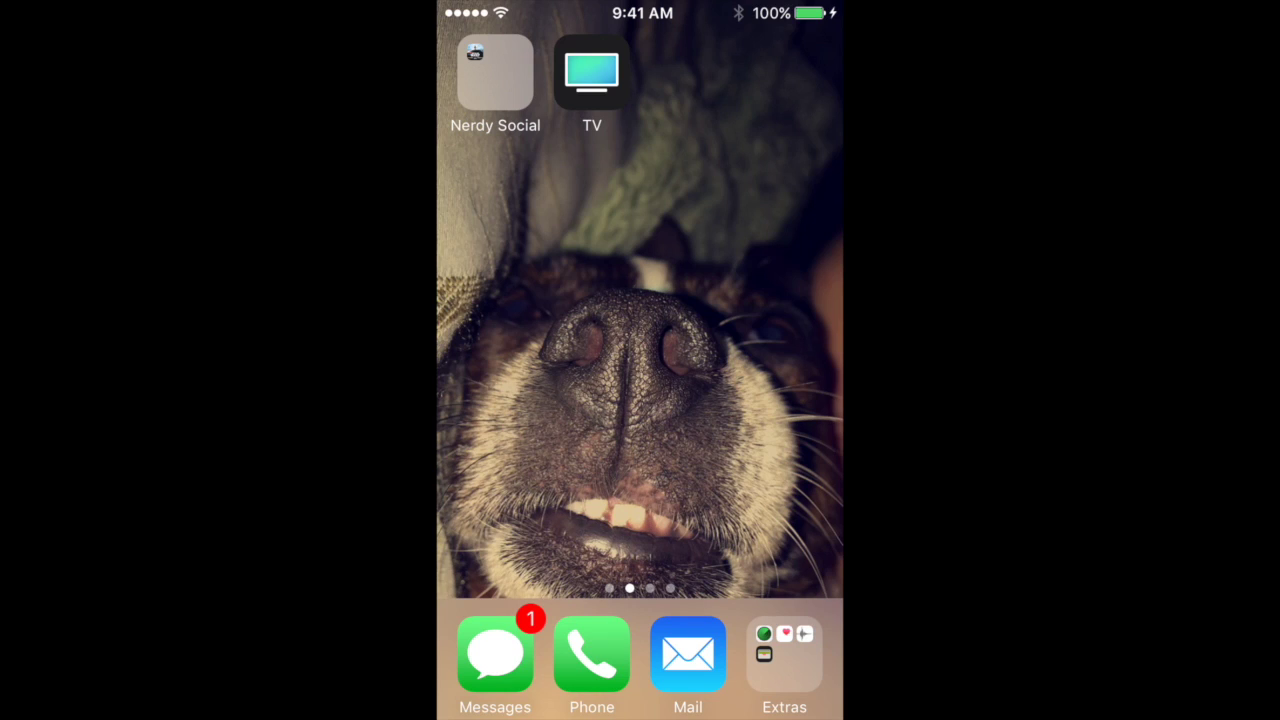
# Step: Swipe to the next home screen page and open the Entertainment folder
pyautogui.moveTo(780, 400); pyautogui.dragTo(500, 400)
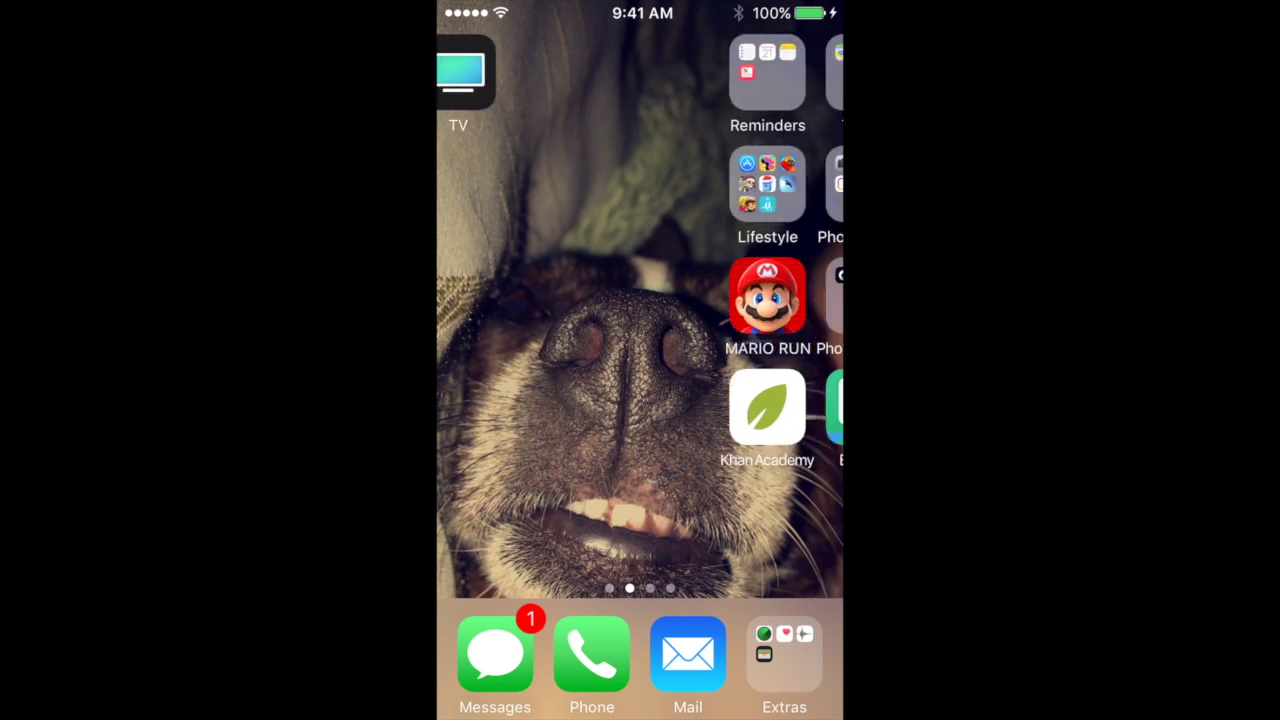
pyautogui.click(688, 184)
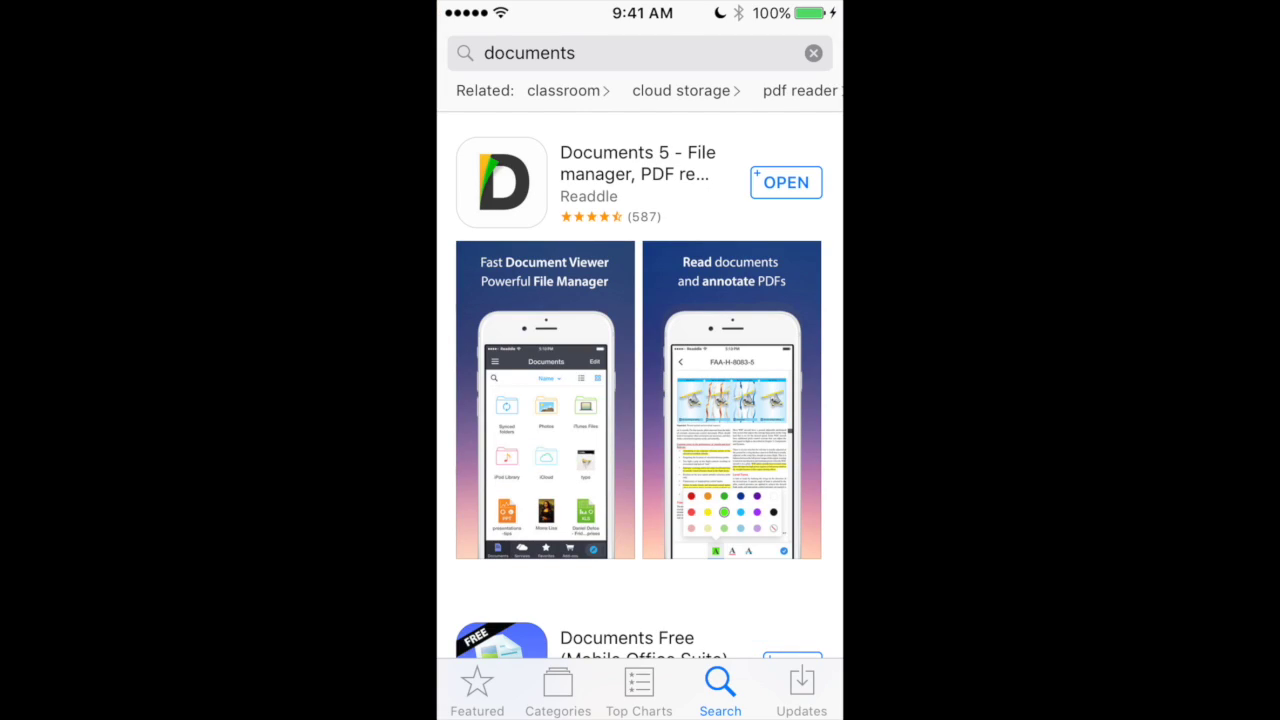
# Step: Launch Documents 5 by Readdle from the App Store search results
pyautogui.click(786, 182)
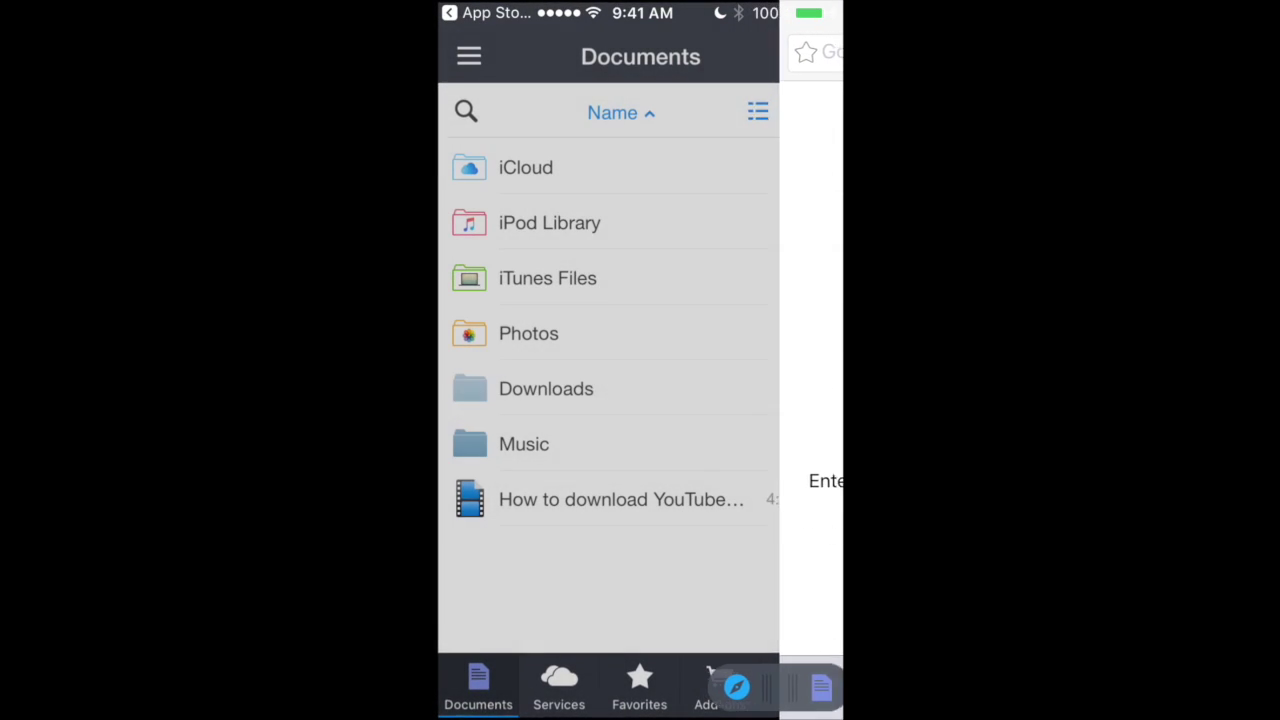
# Step: Load youtube in Documents' built-in web browser
pyautogui.click(800, 686)
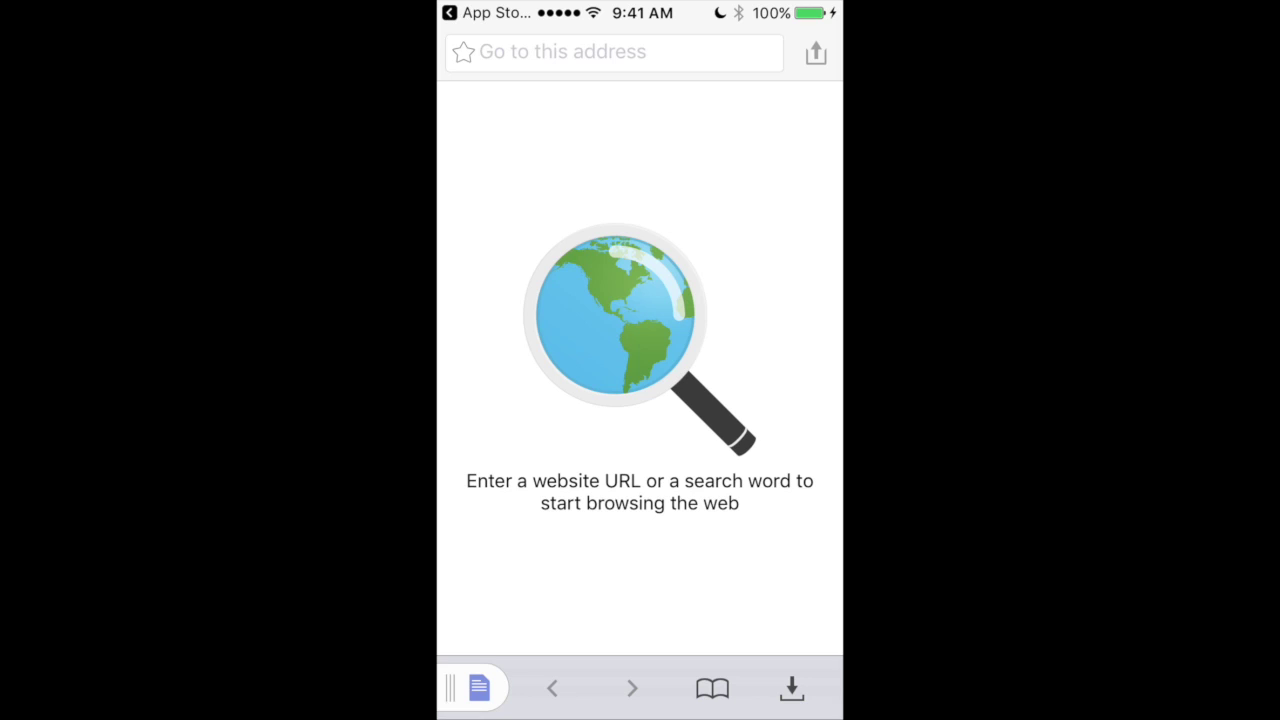
pyautogui.click(614, 51)
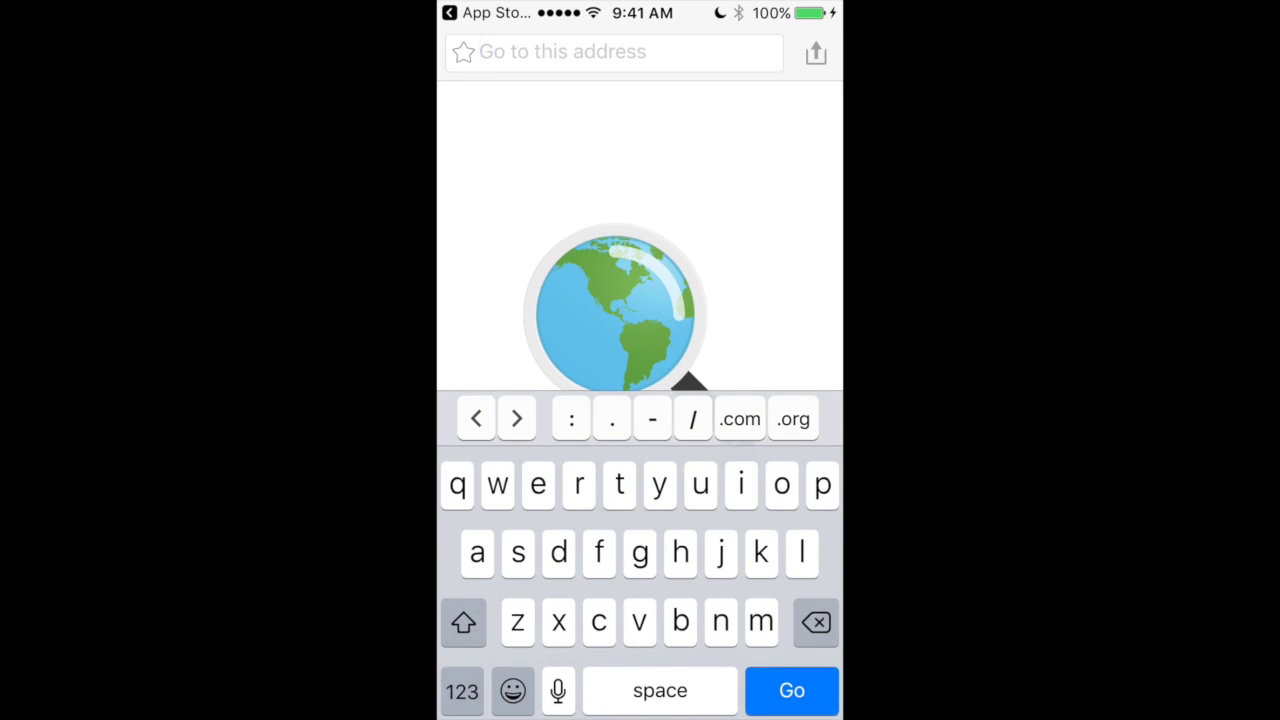
pyautogui.write('youtube')
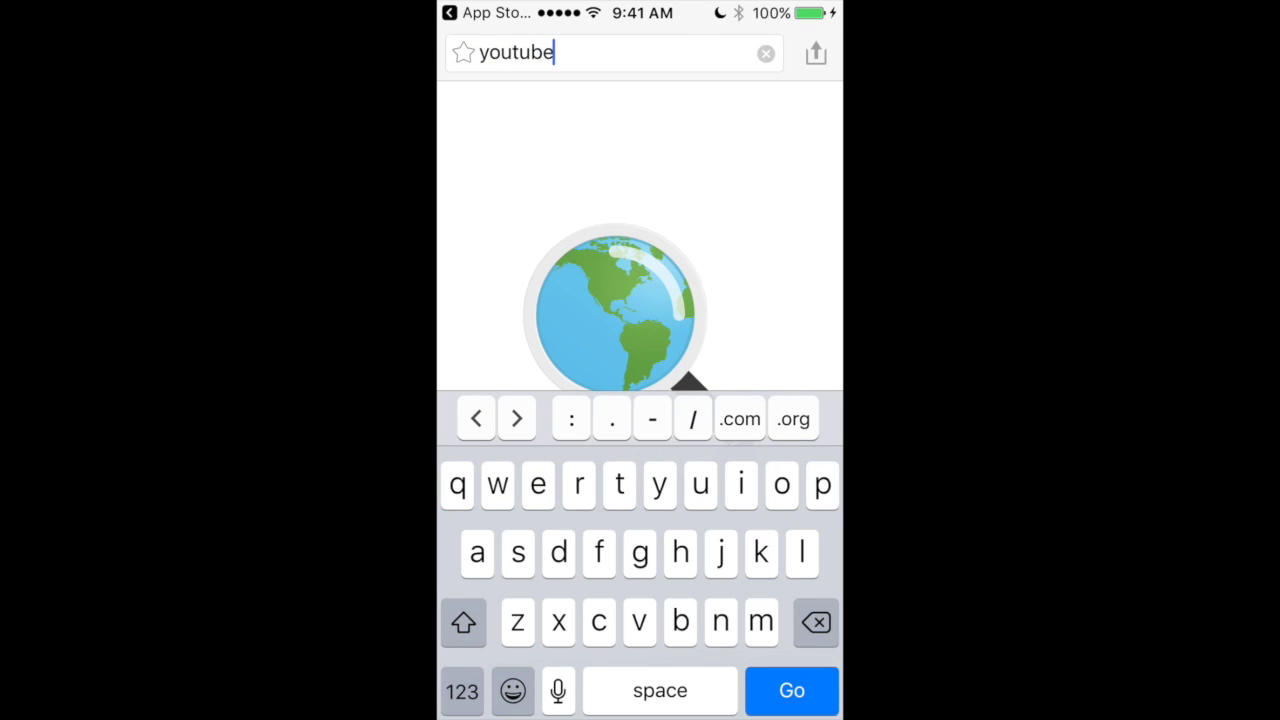
pyautogui.press('Return')
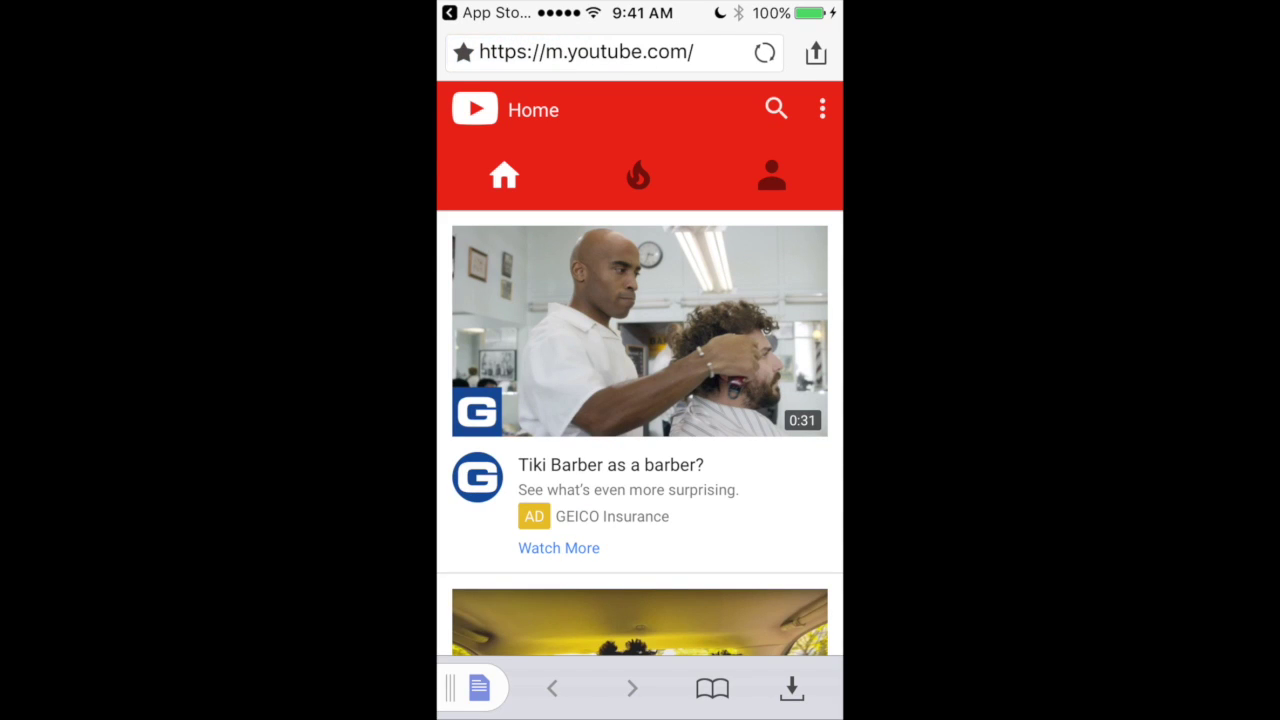
# Step: Check the Bookmarks list, return to YouTube and open its search field
pyautogui.click(712, 688)
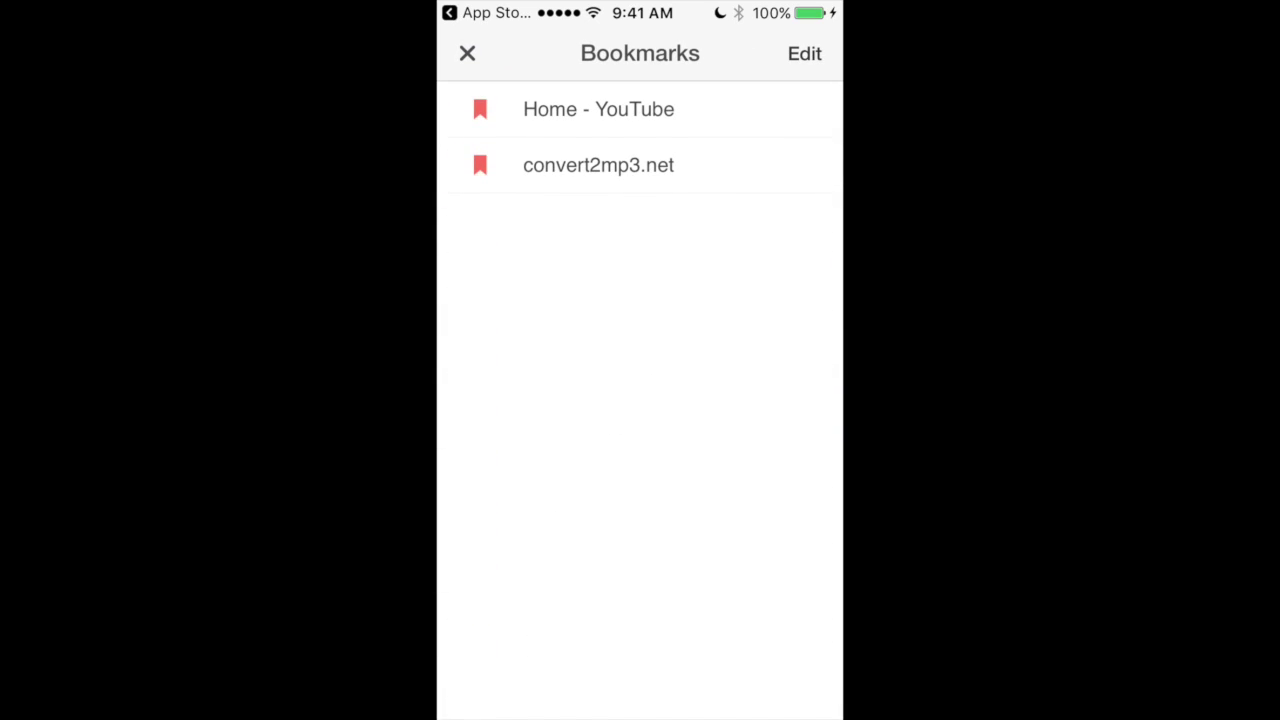
pyautogui.click(467, 53)
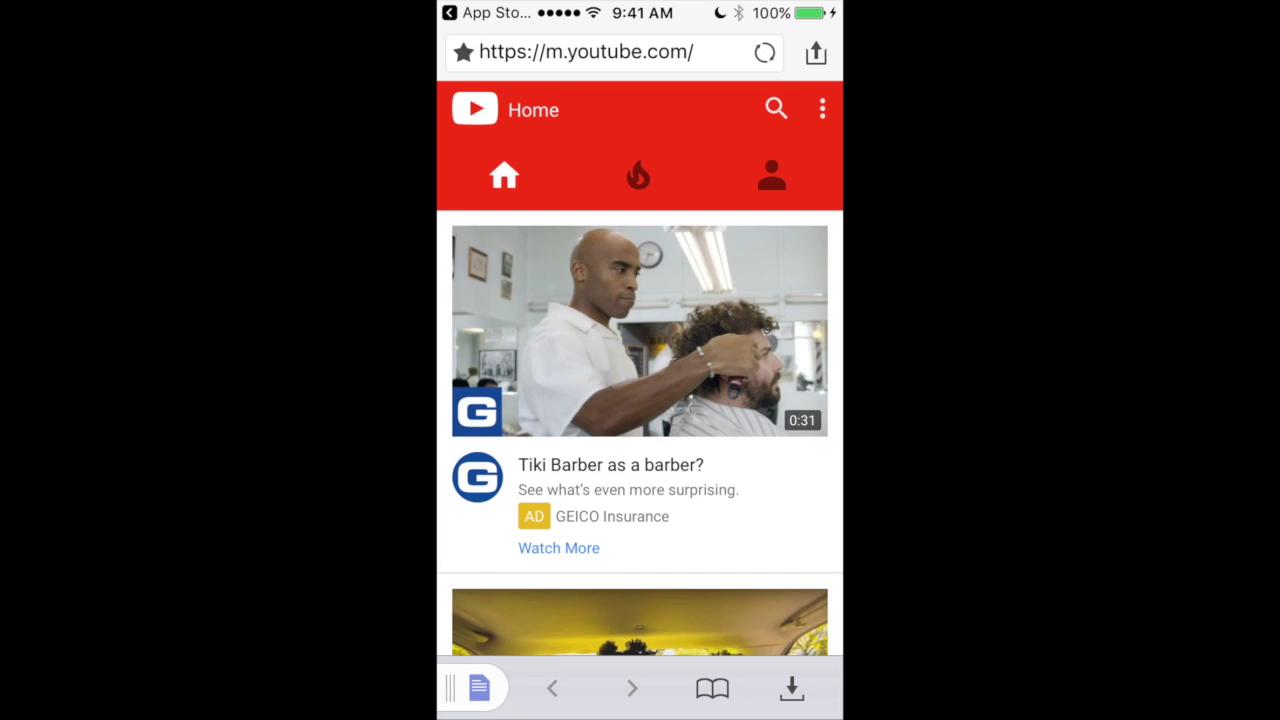
pyautogui.click(776, 108)
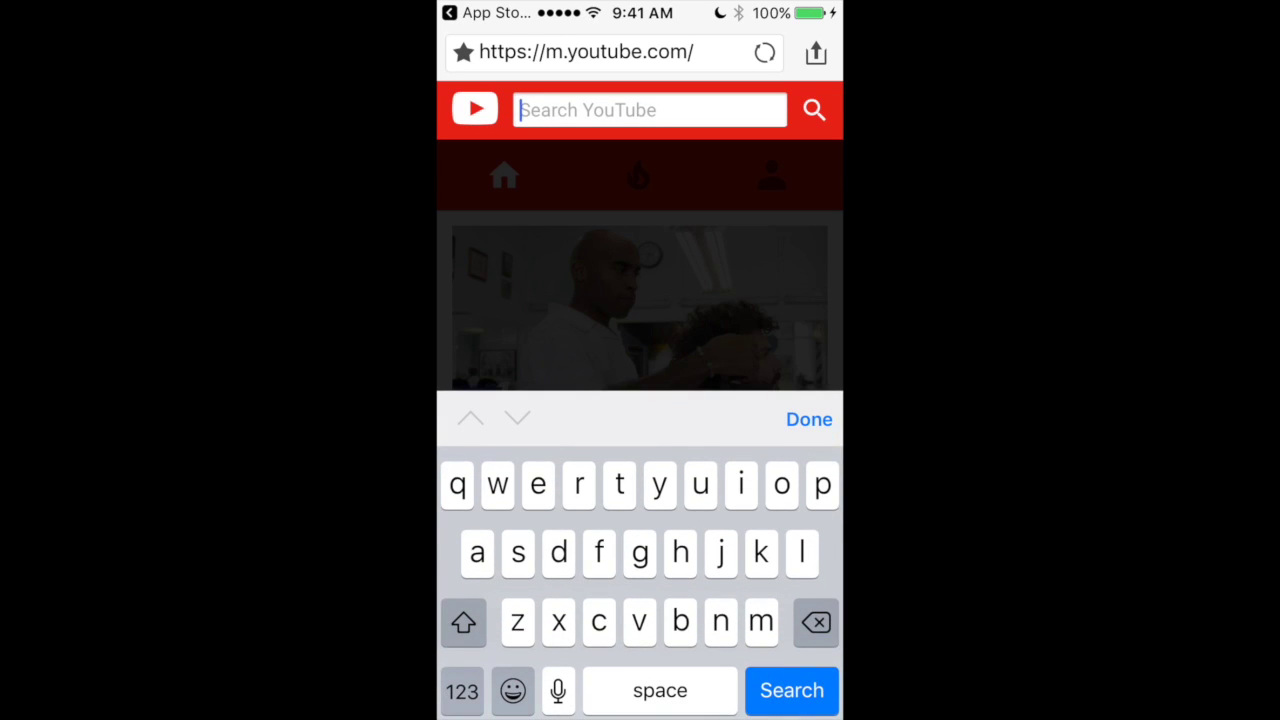
# Step: Search YouTube for 'heathens lyrics' and copy the Heathens Lyrics video link
pyautogui.write('m')
pyautogui.click(546, 149)
pyautogui.write('heath')
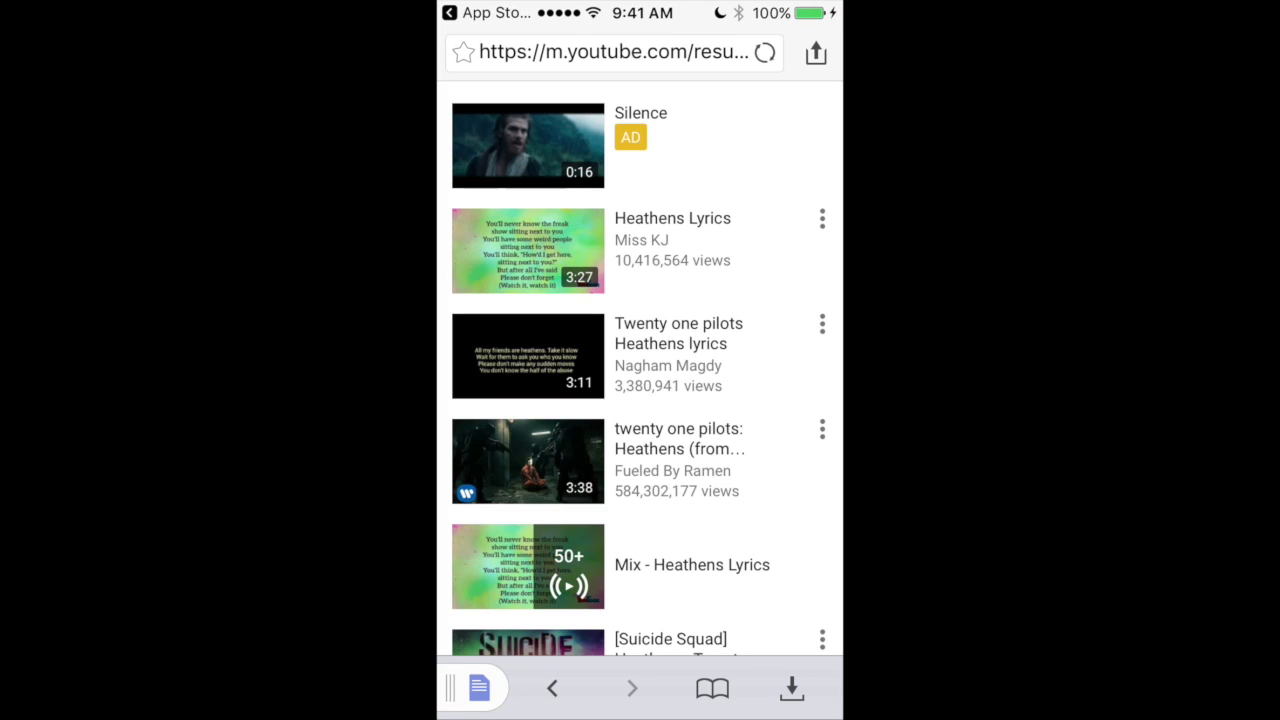
pyautogui.click(528, 250)
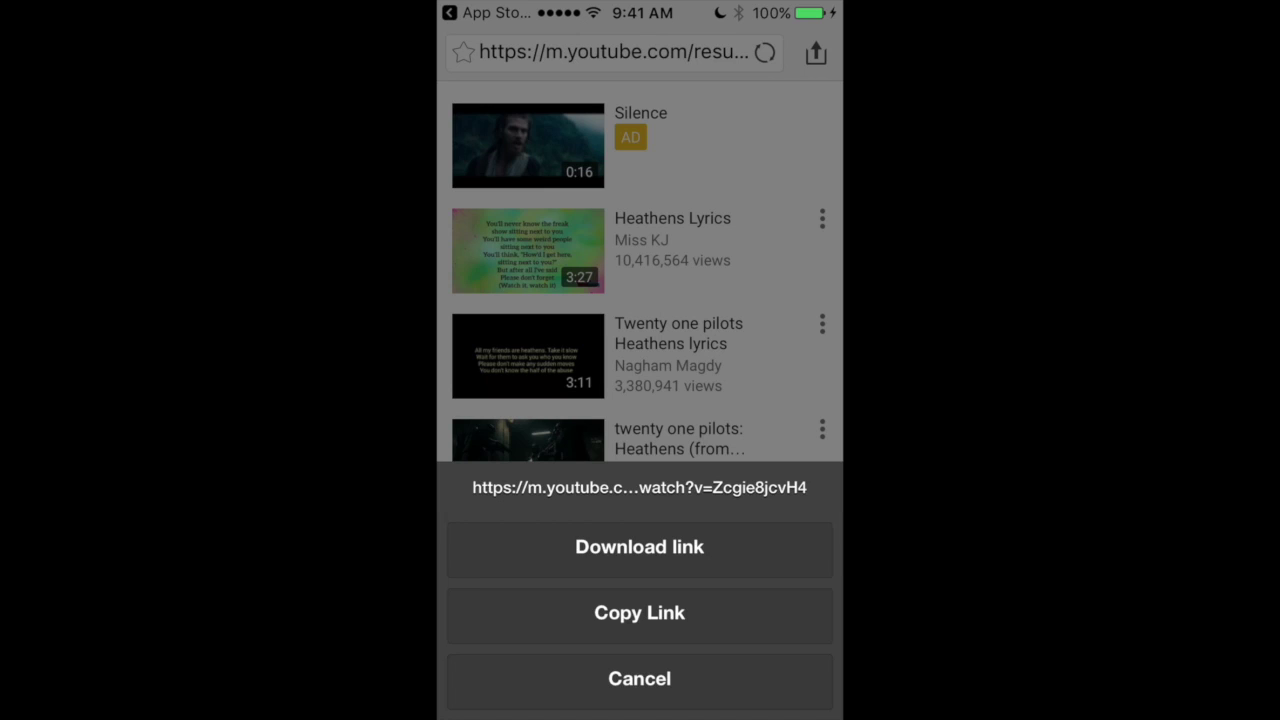
pyautogui.click(639, 678)
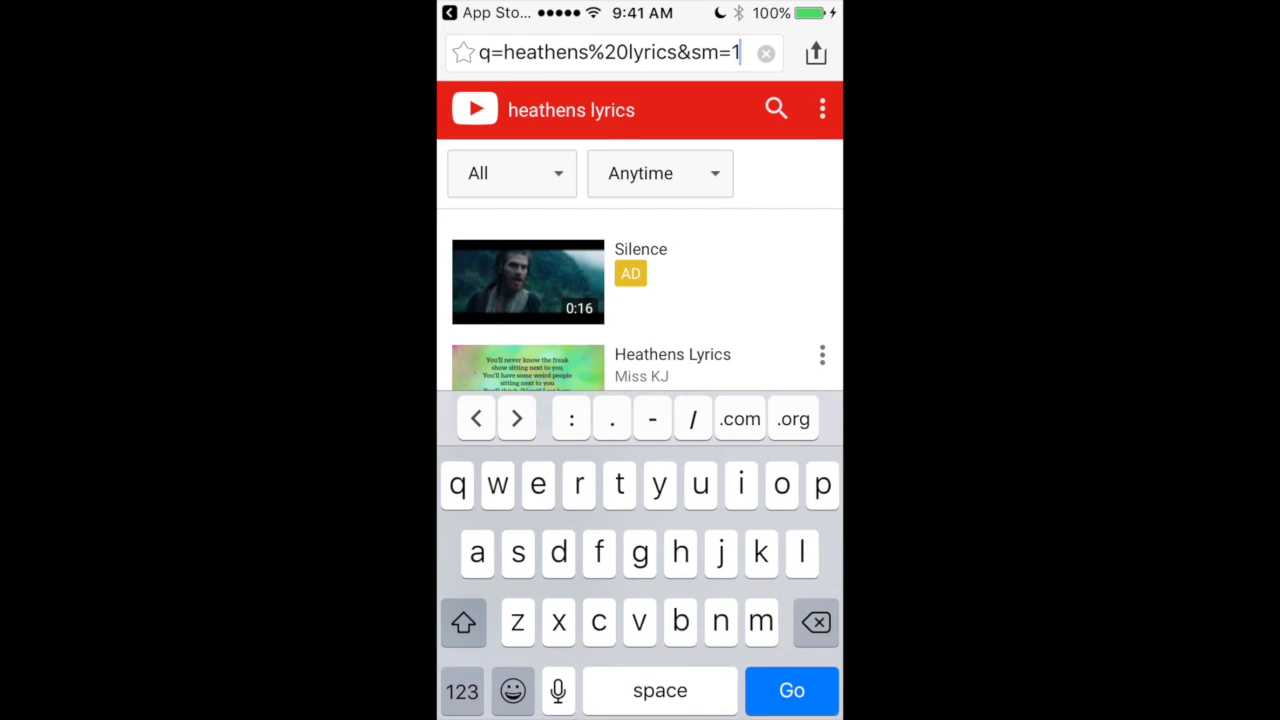
# Step: Run a web search for 'youtube to mp3'
pyautogui.click(765, 52)
pyautogui.write('you')
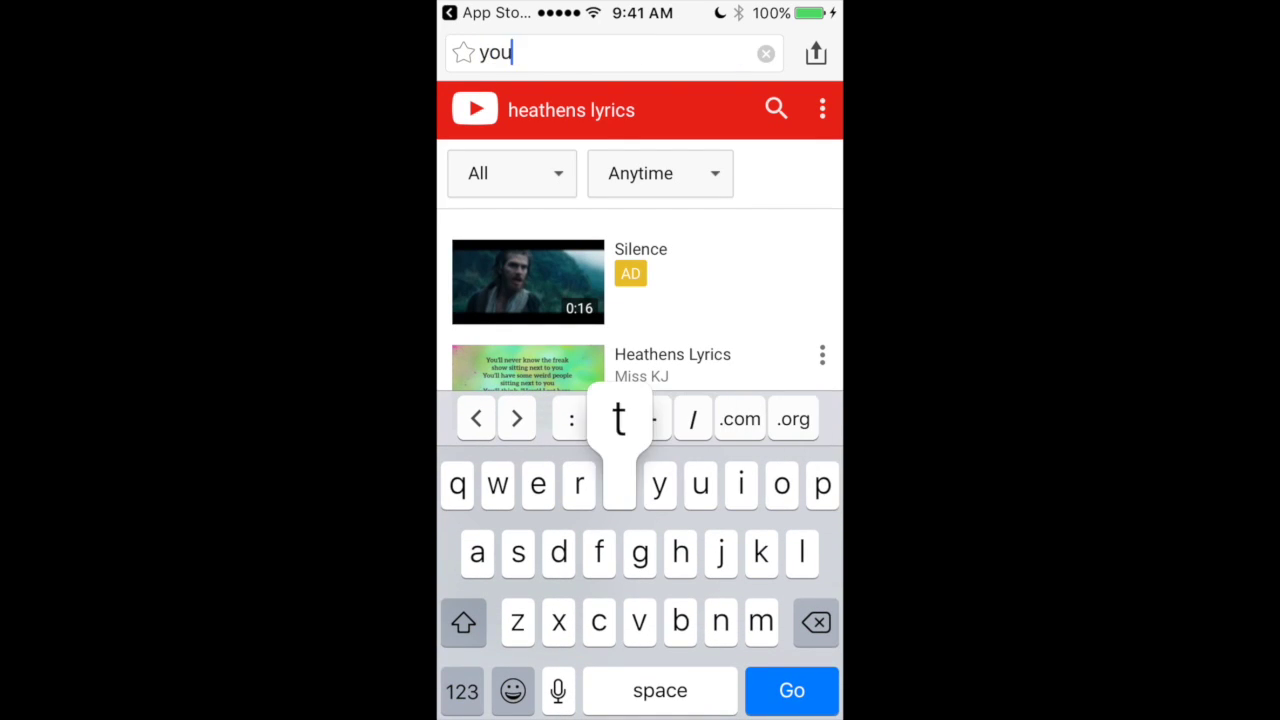
pyautogui.write('tube to')
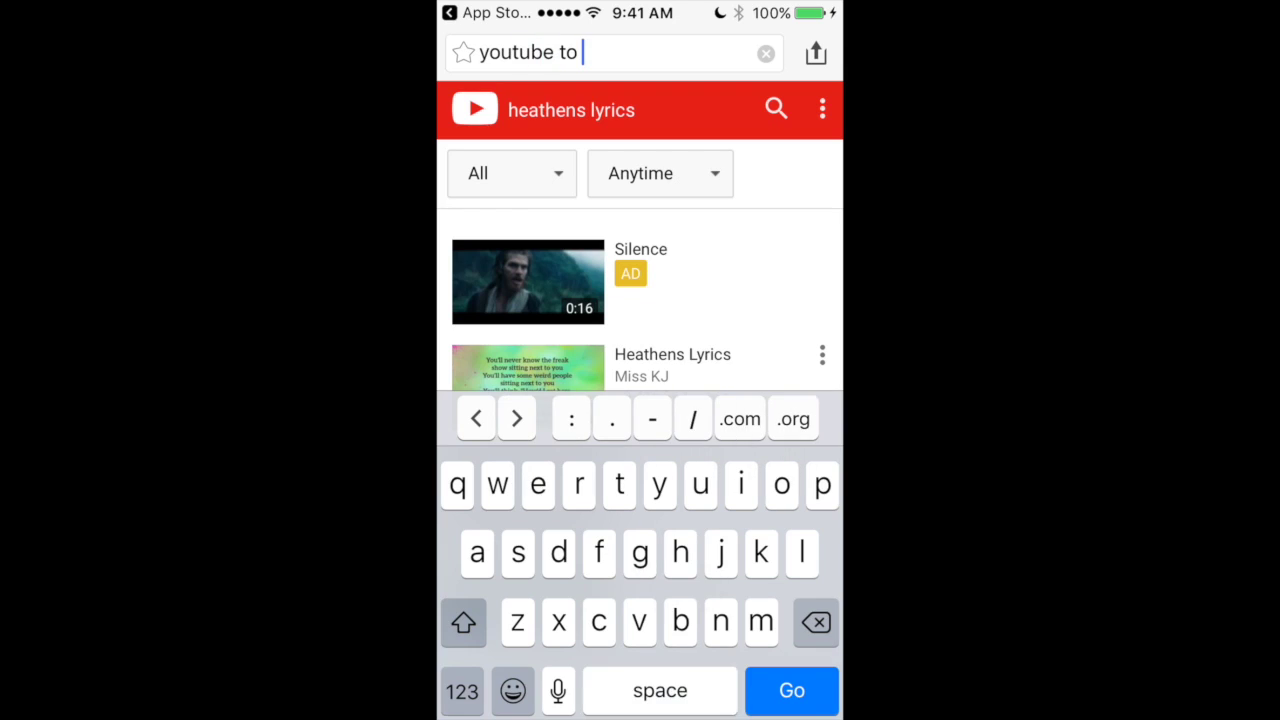
pyautogui.write(' mp')
pyautogui.click(462, 690)
pyautogui.write('3')
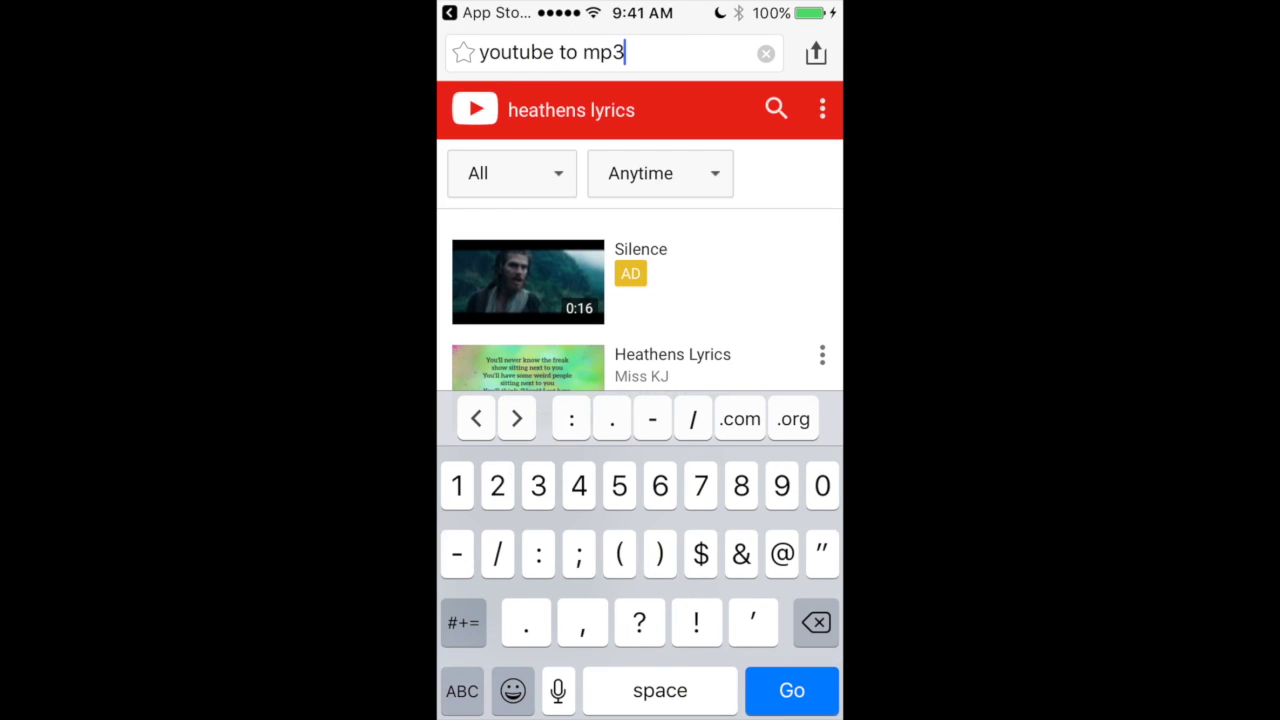
pyautogui.press('Return')
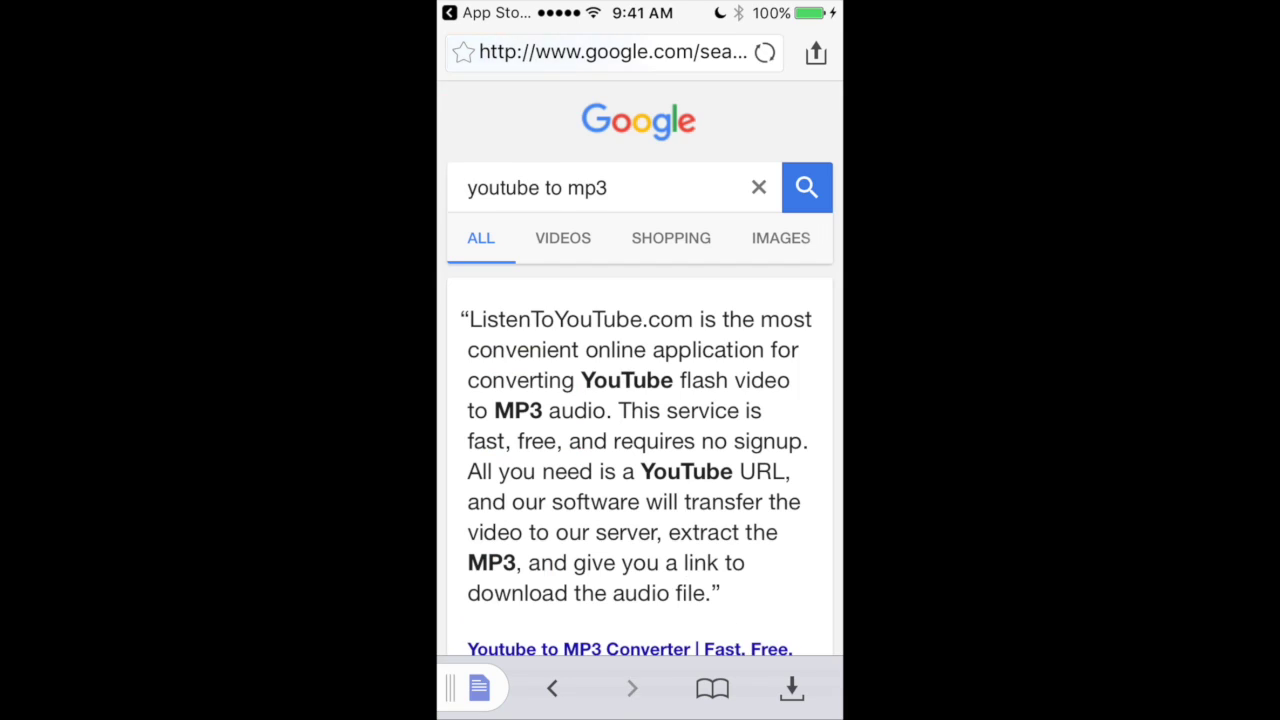
# Step: Scroll the Google results and open the convert2mp3.net site
pyautogui.scroll(-5, 640, 400)
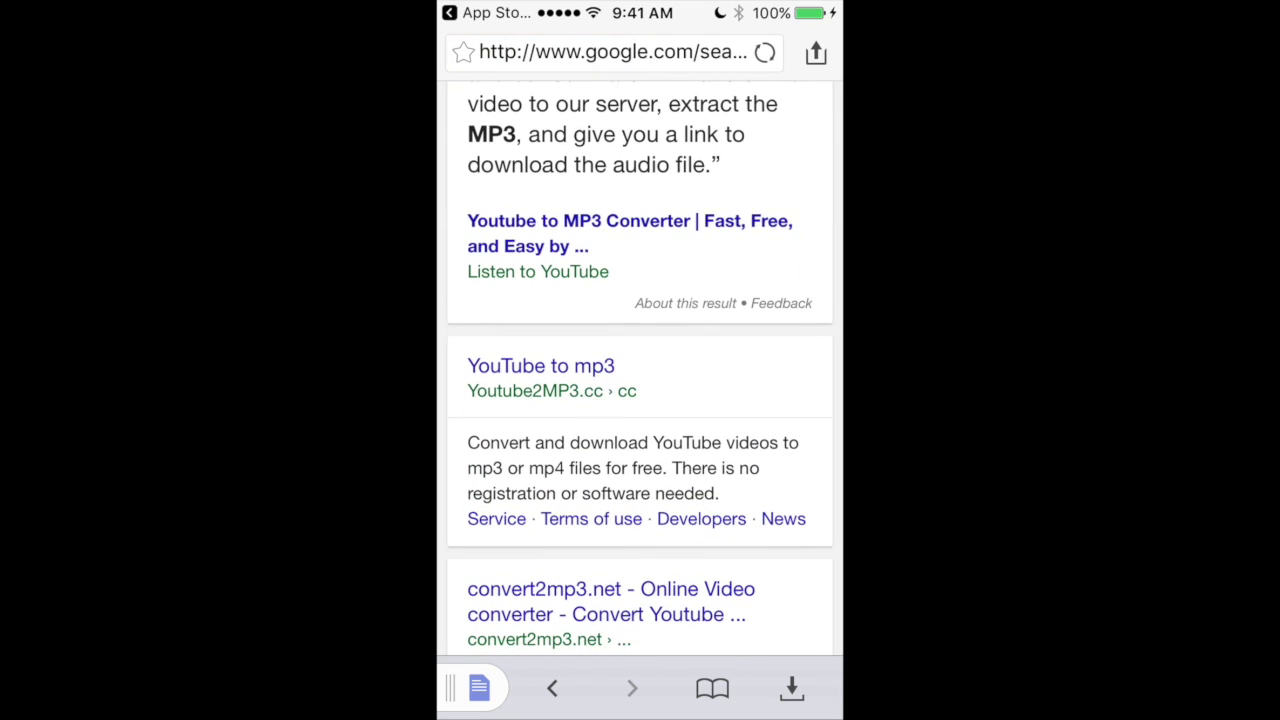
pyautogui.scroll(-2, 640, 400)
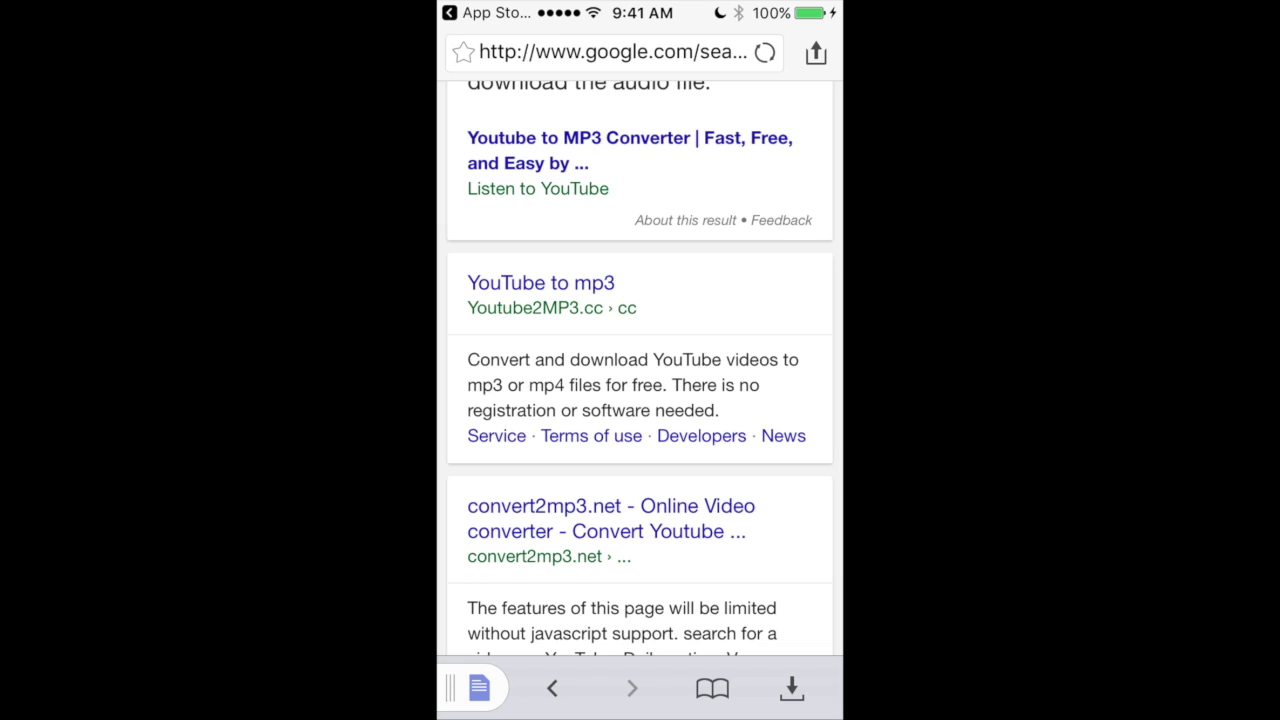
pyautogui.click(611, 518)
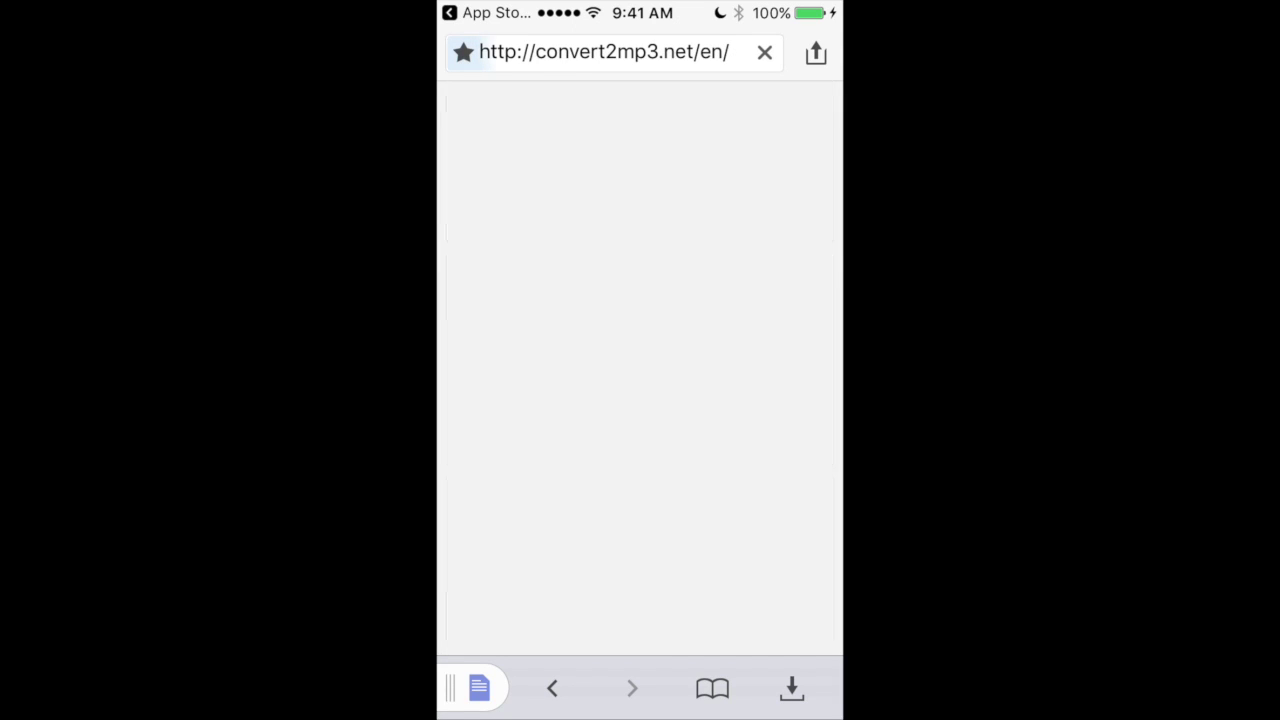
# Step: Paste the copied YouTube link into the convert2mp3.net URL field
pyautogui.scroll(-2, 640, 400)
pyautogui.click(640, 308)
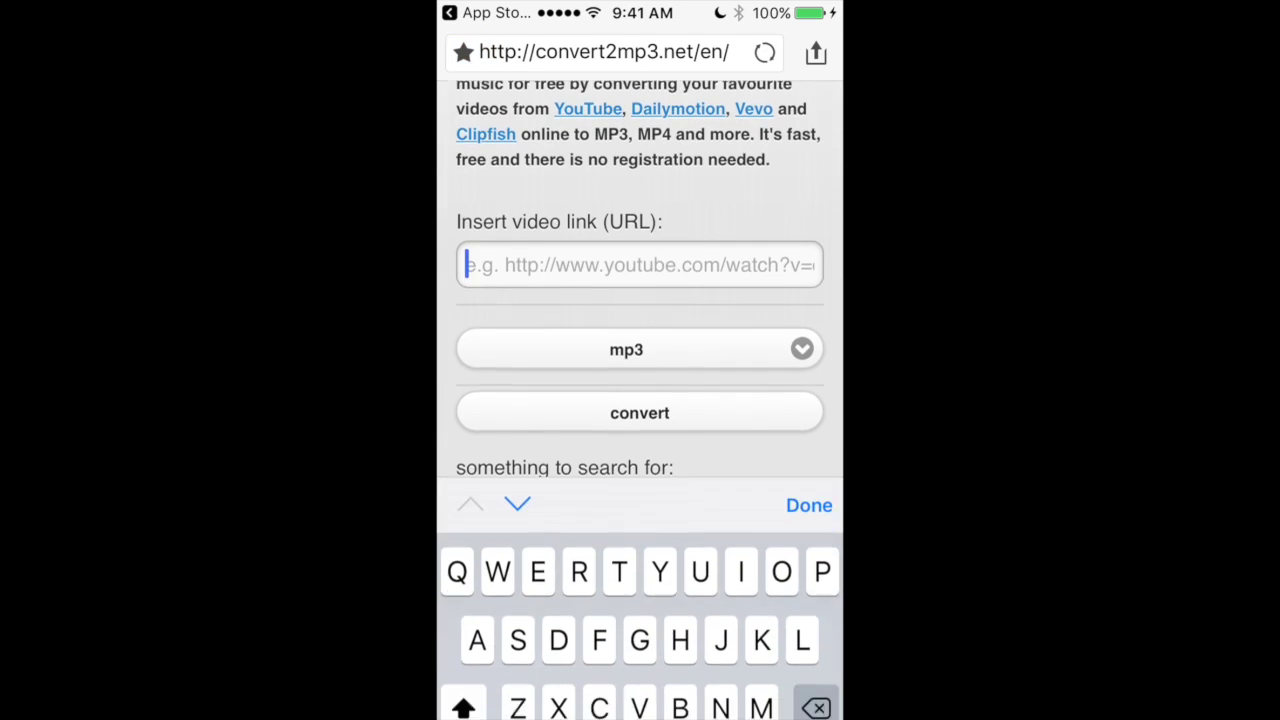
pyautogui.click(640, 236)
pyautogui.click(494, 171)
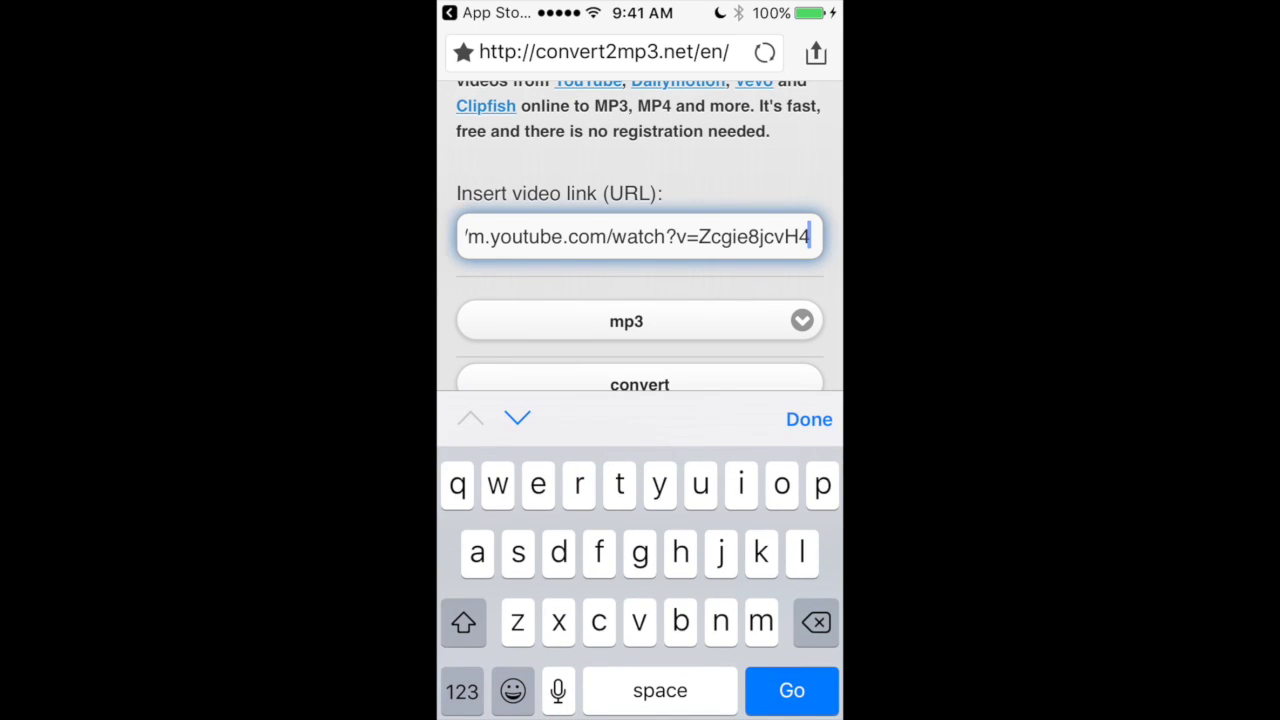
pyautogui.click(809, 419)
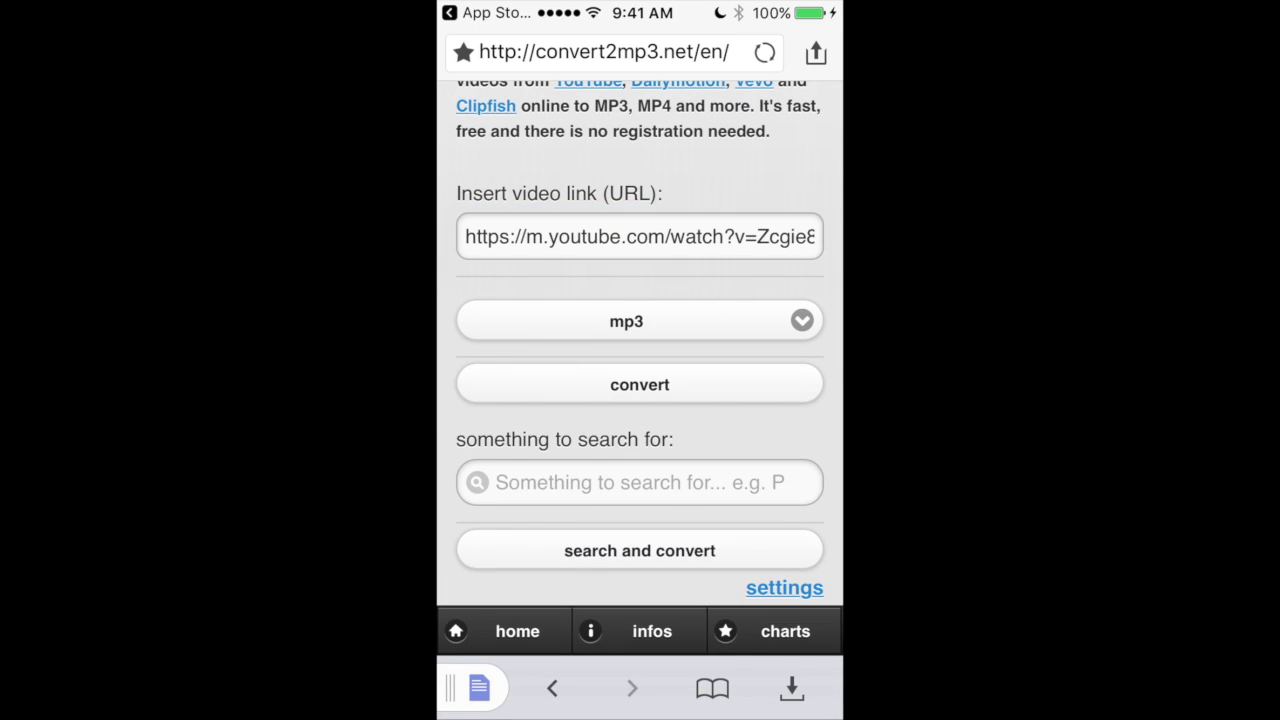
# Step: Set the output format to mp3 after trying mp4, and dismiss the reward pop-up
pyautogui.click(626, 321)
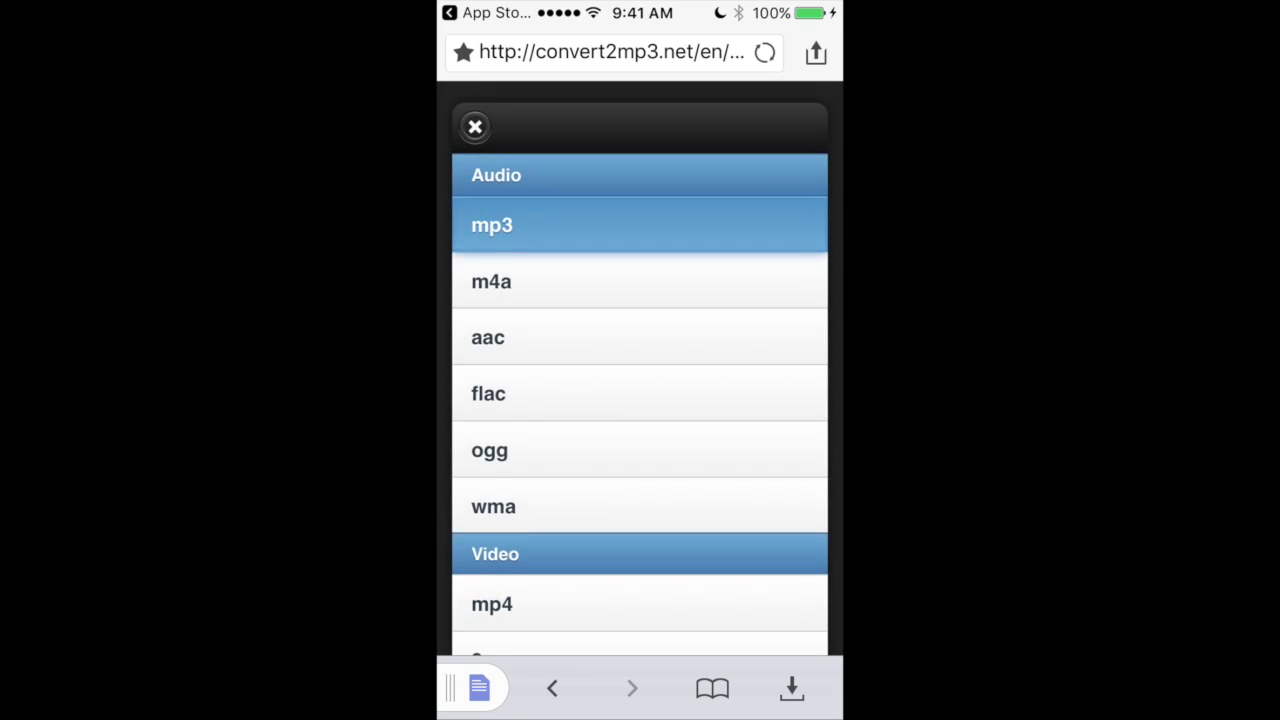
pyautogui.scroll(-2, 640, 345)
pyautogui.click(491, 418)
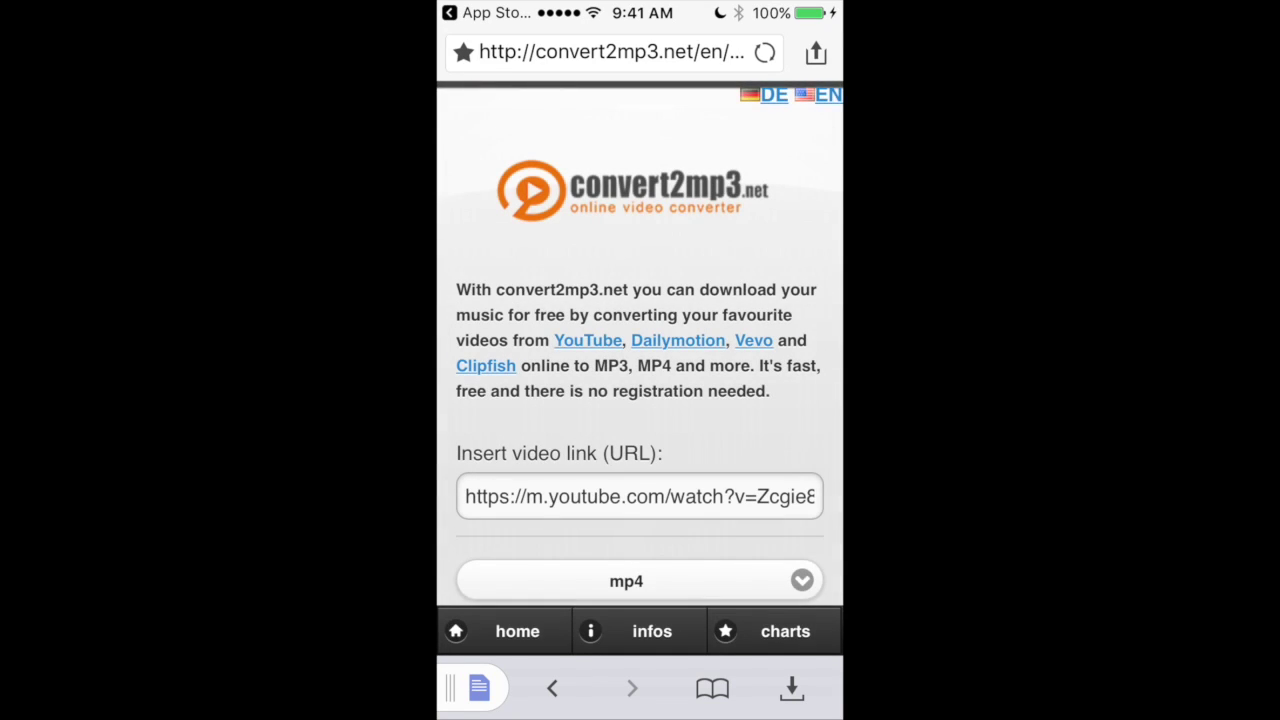
pyautogui.click(626, 452)
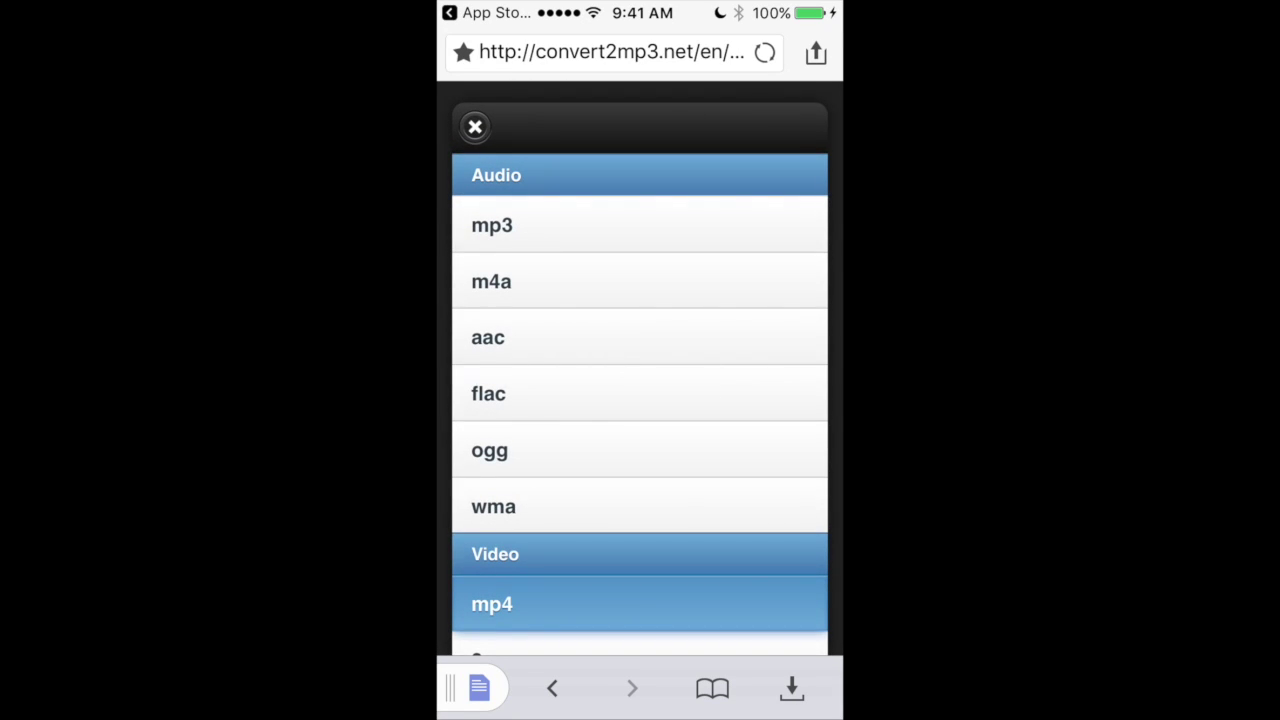
pyautogui.click(491, 225)
pyautogui.scroll(-3, 640, 400)
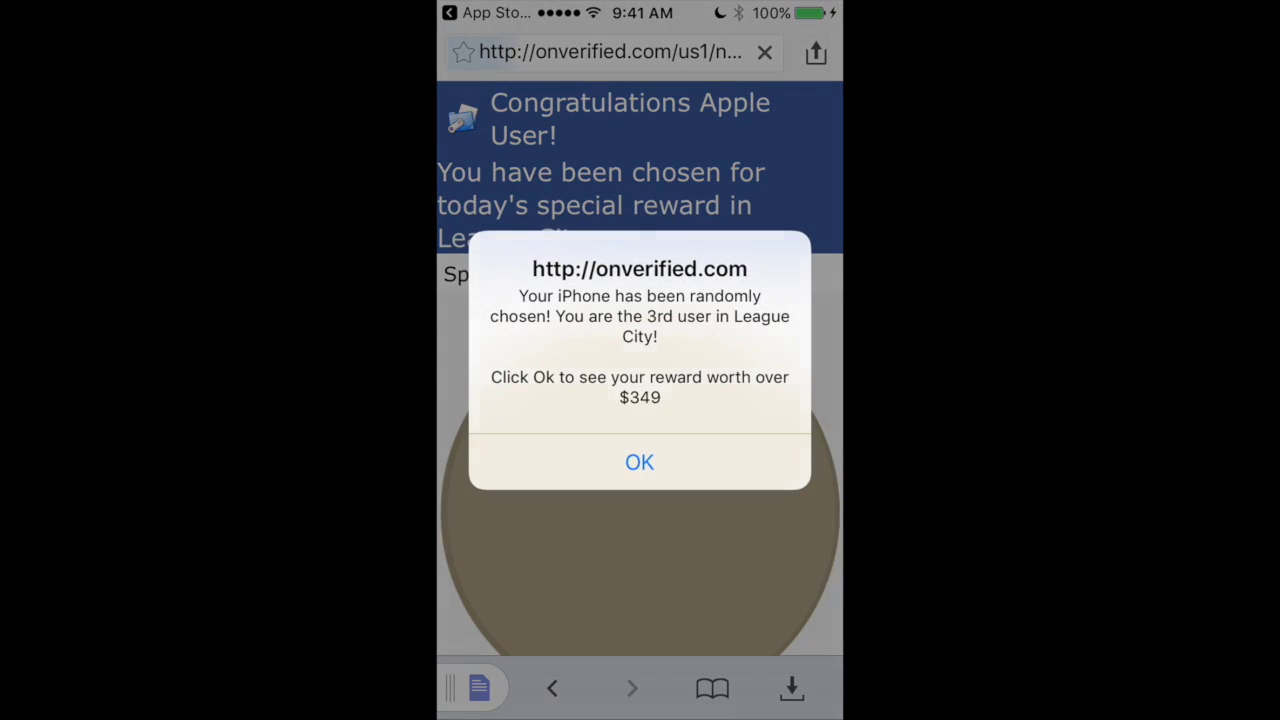
pyautogui.click(640, 460)
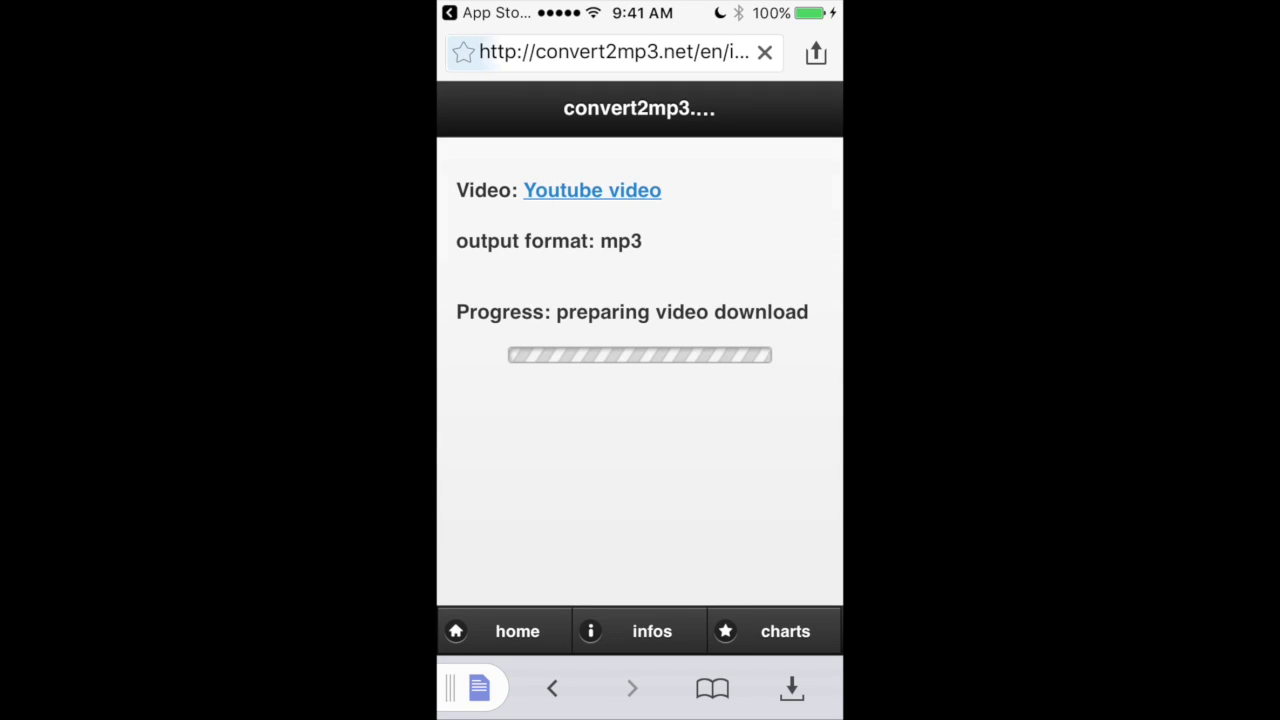
# Step: Name the 4.74MB MP3 'Heathens' and save it to Documents/Music
pyautogui.press('BackSpace')
pyautogui.press('BackSpace')
pyautogui.press('BackSpace')
pyautogui.press('BackSpace')
pyautogui.press('BackSpace')
pyautogui.press('BackSpace')
pyautogui.press('BackSpace')
pyautogui.press('BackSpace')
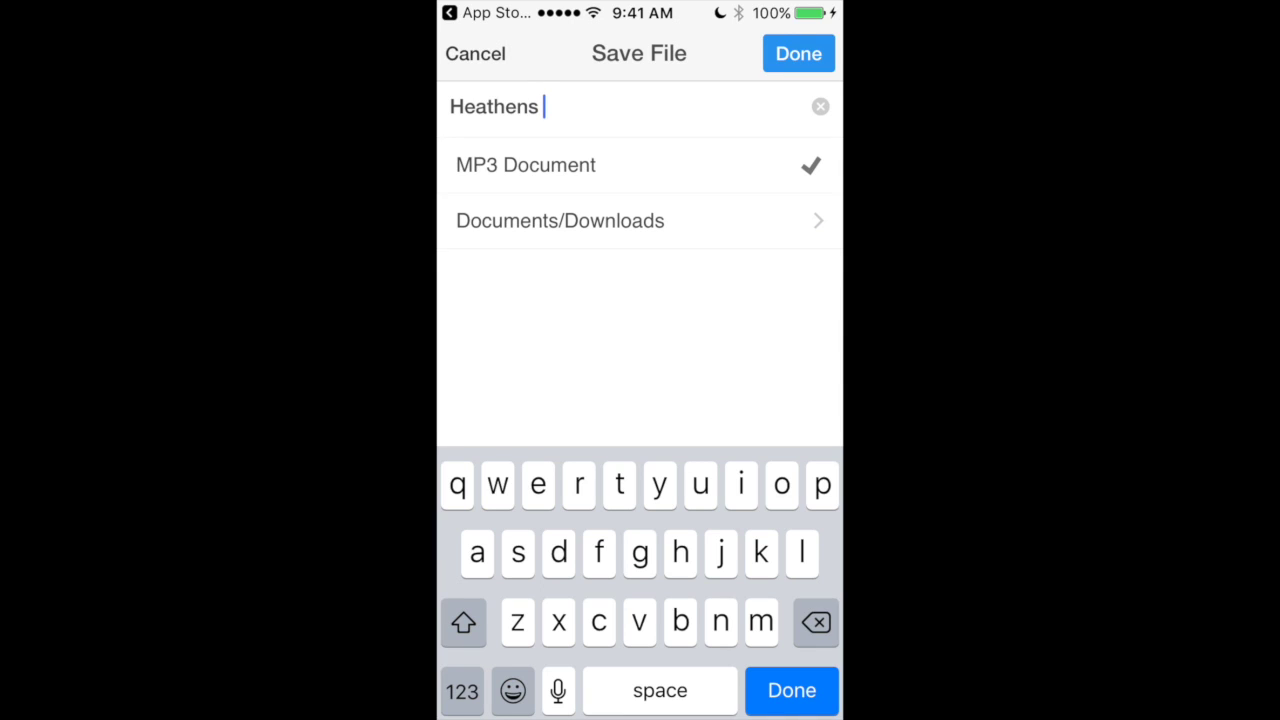
pyautogui.click(560, 220)
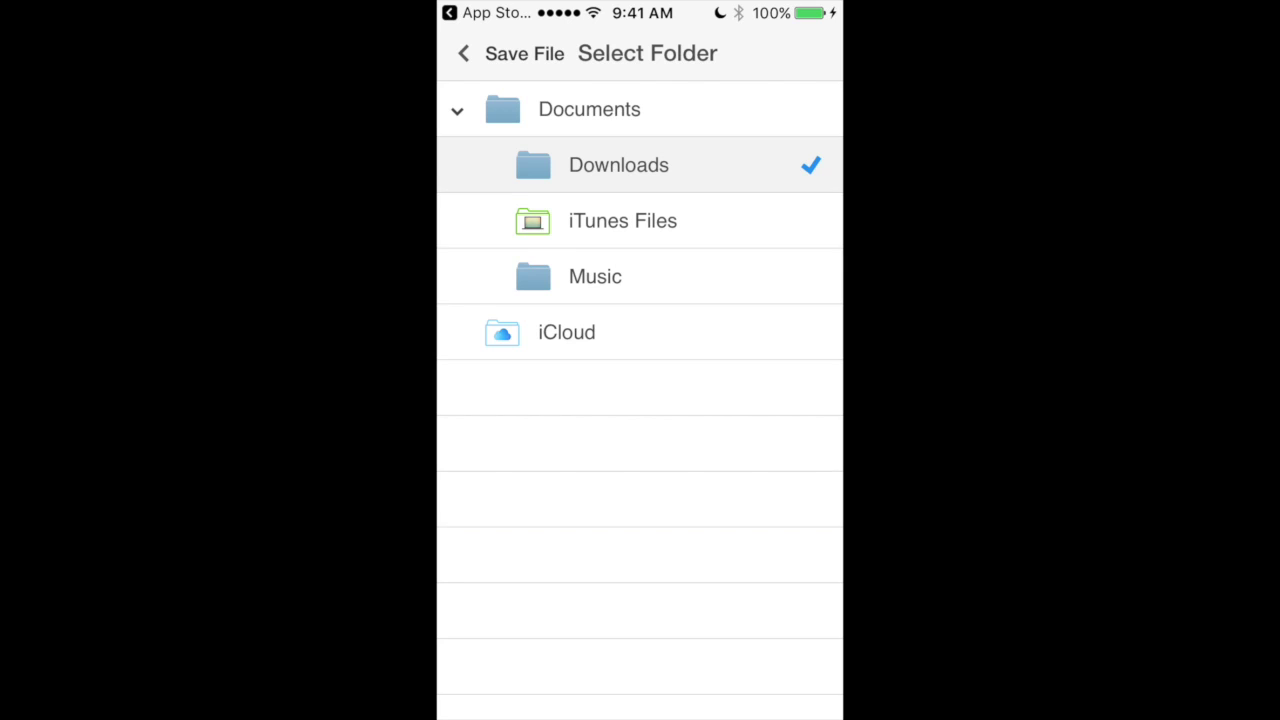
pyautogui.click(595, 276)
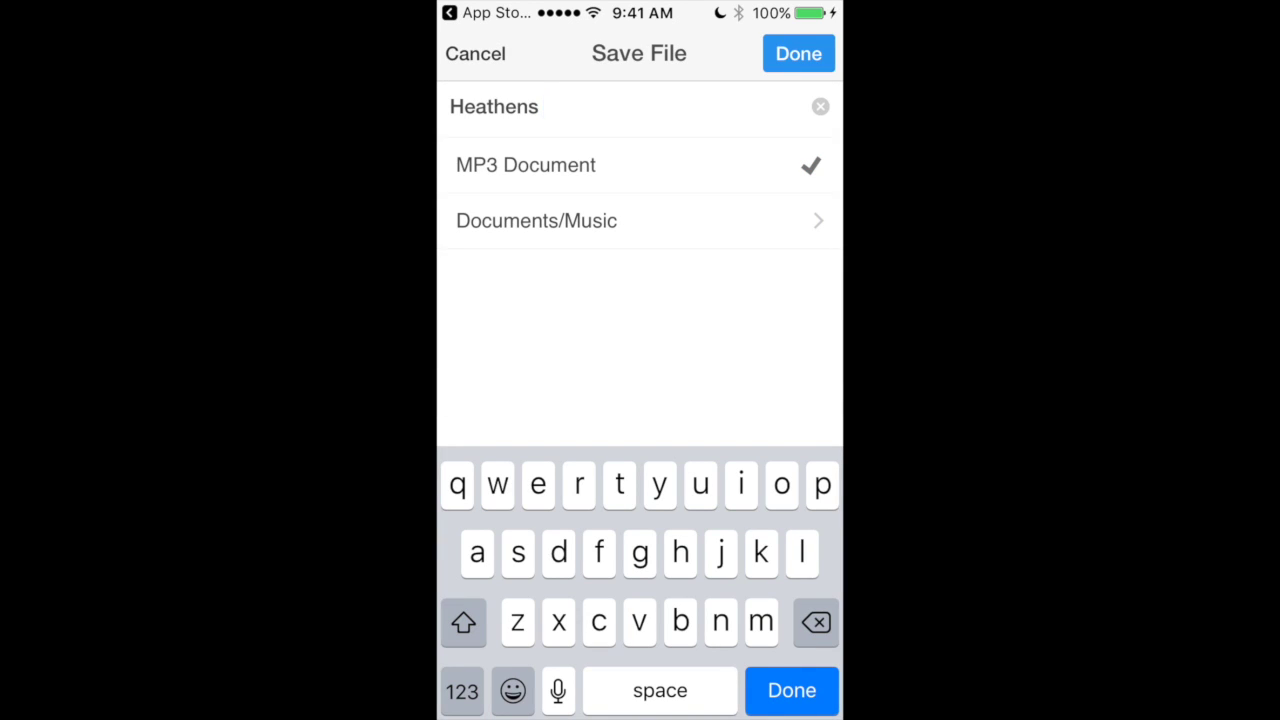
pyautogui.click(798, 53)
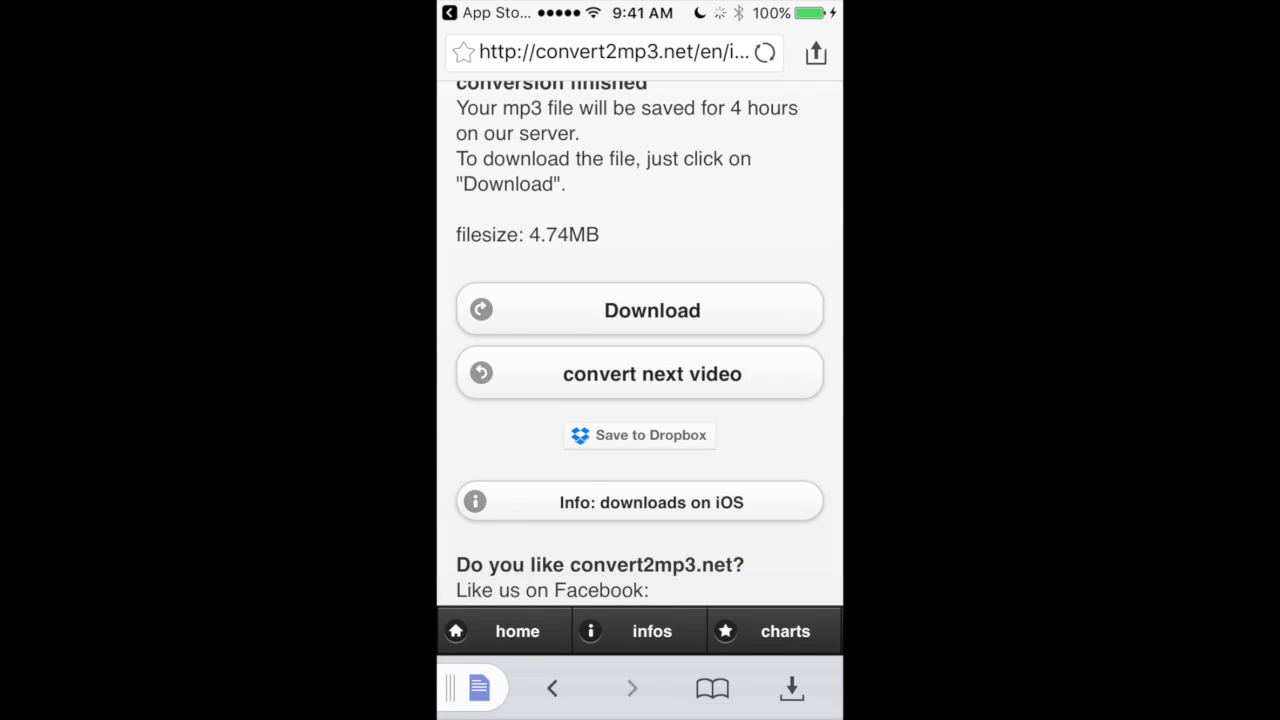
# Step: Go to the Documents list, check the Music folder, and return to the top level
pyautogui.click(479, 687)
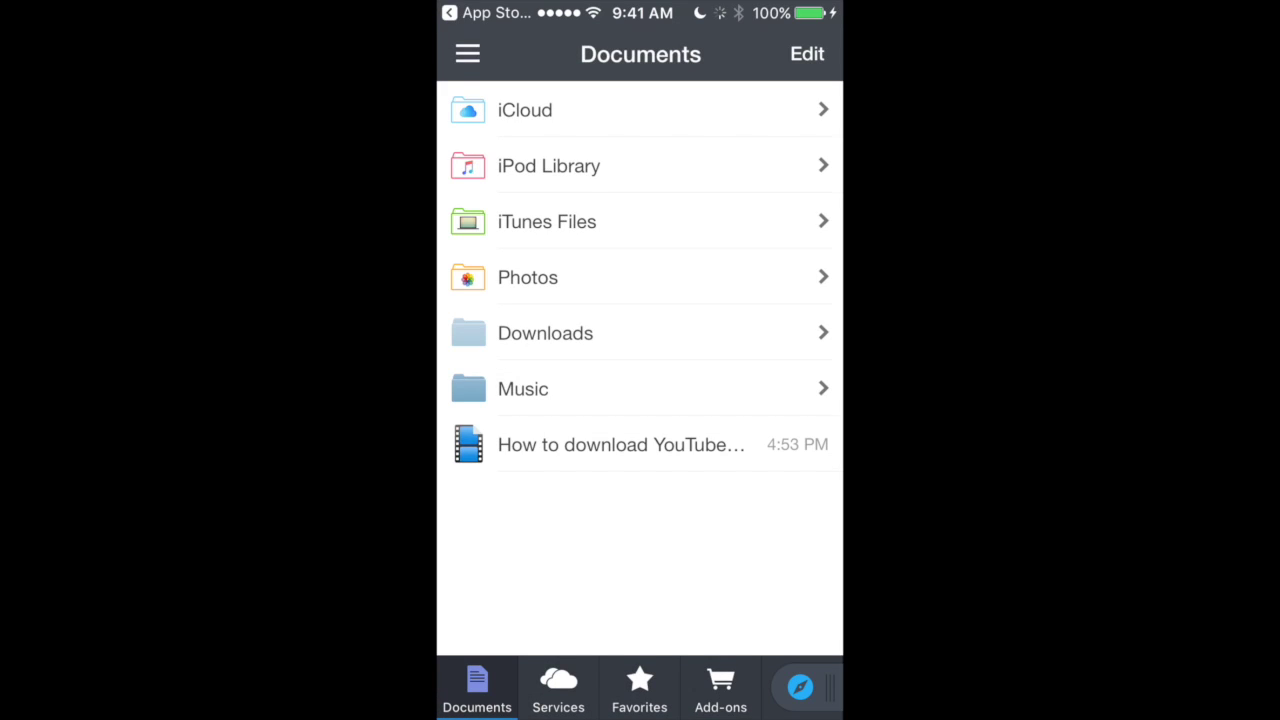
pyautogui.click(523, 389)
pyautogui.click(488, 54)
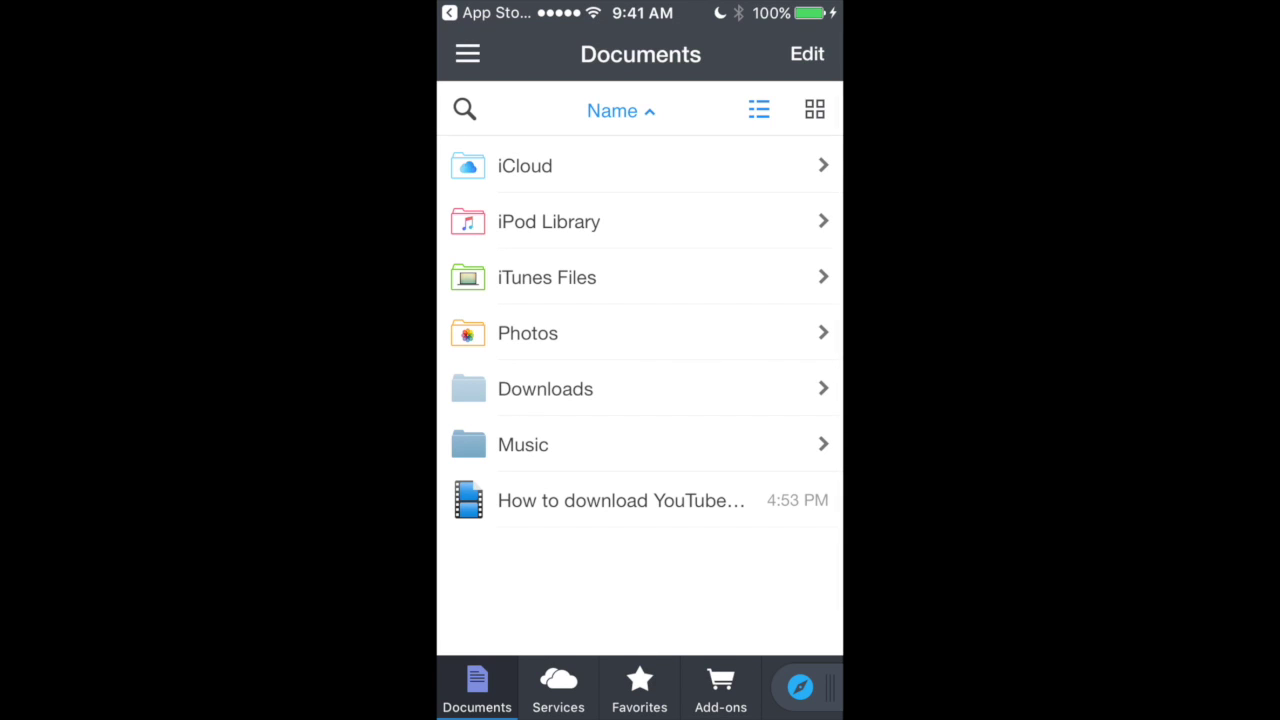
# Step: Create a new folder named 'Test' in the Documents list
pyautogui.click(807, 53)
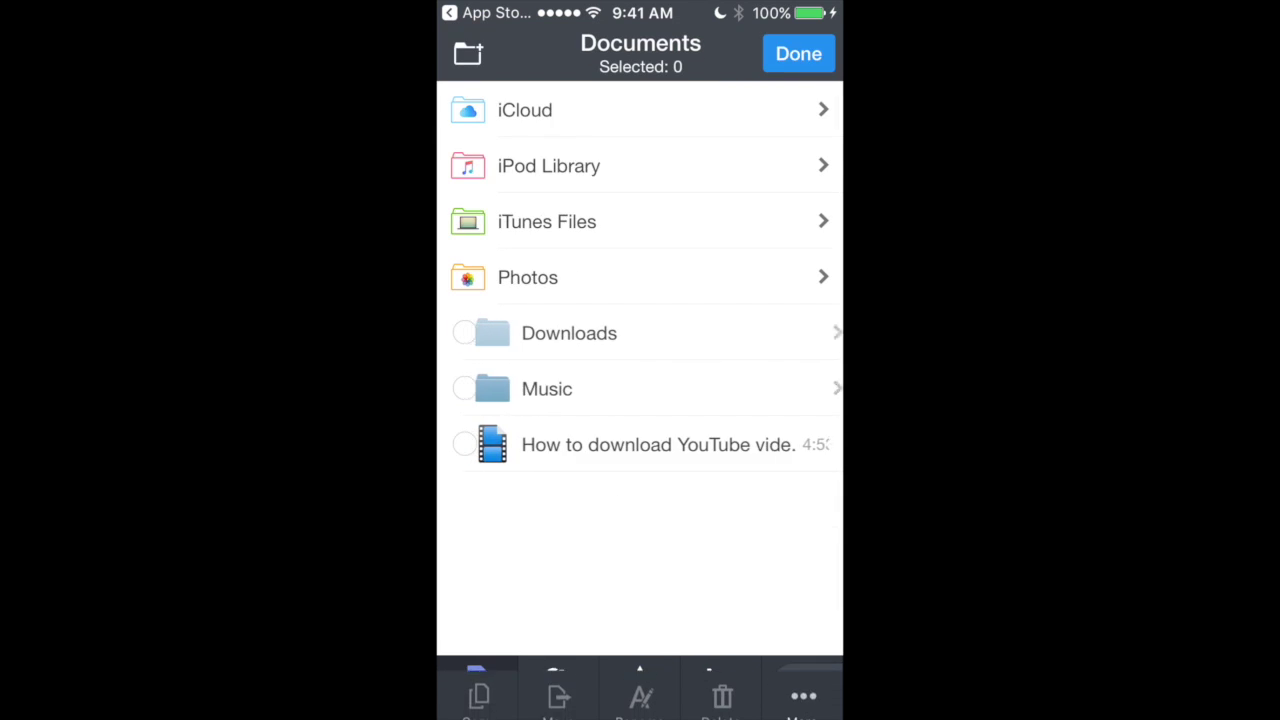
pyautogui.click(468, 53)
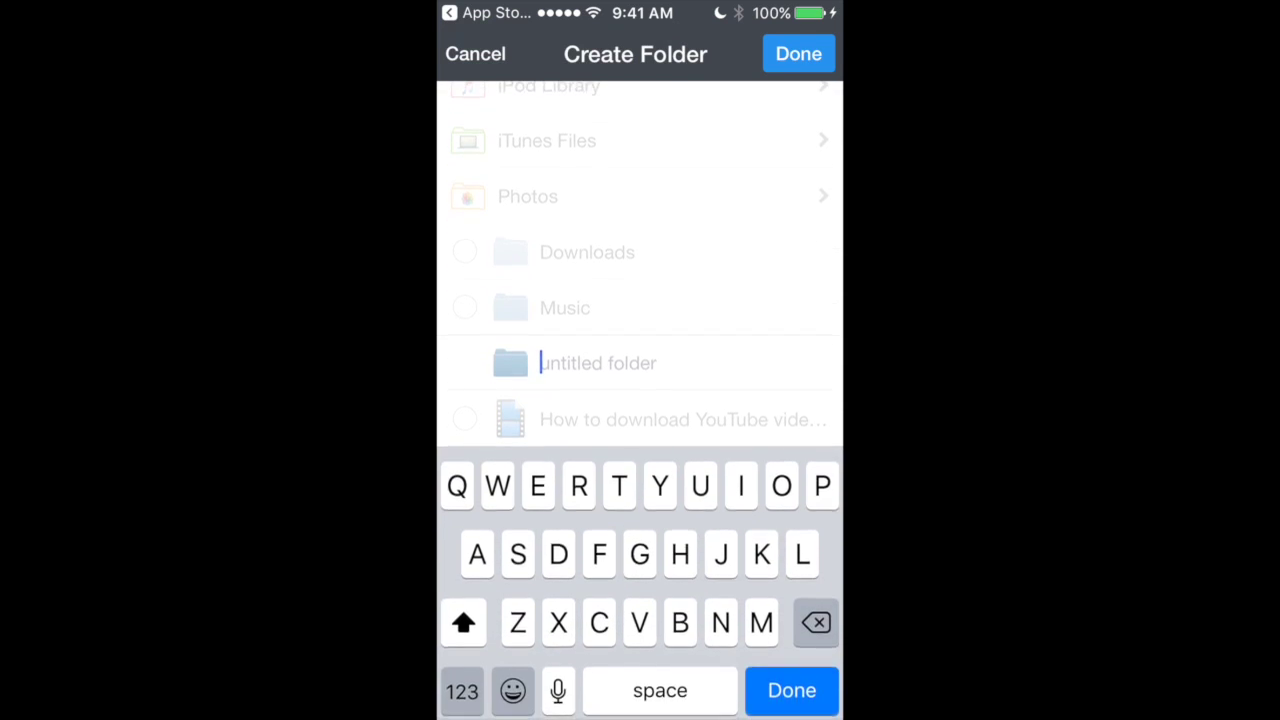
pyautogui.write('Te')
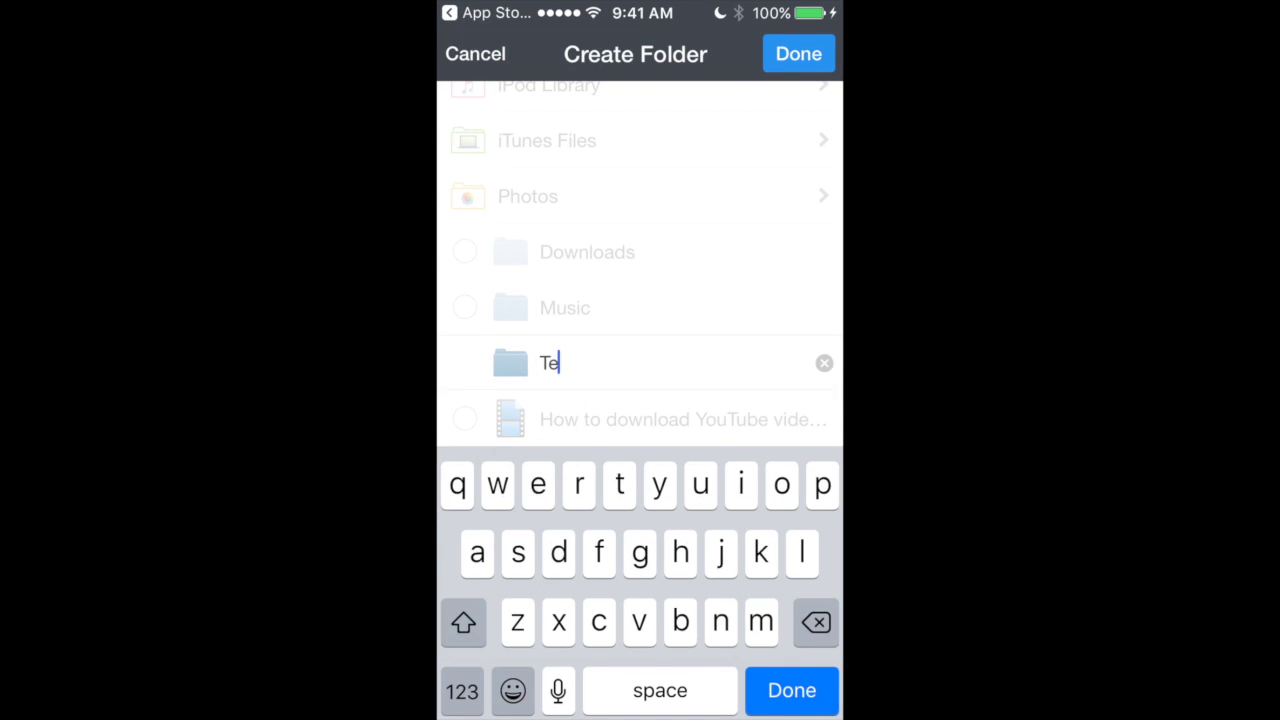
pyautogui.write('st')
pyautogui.click(798, 54)
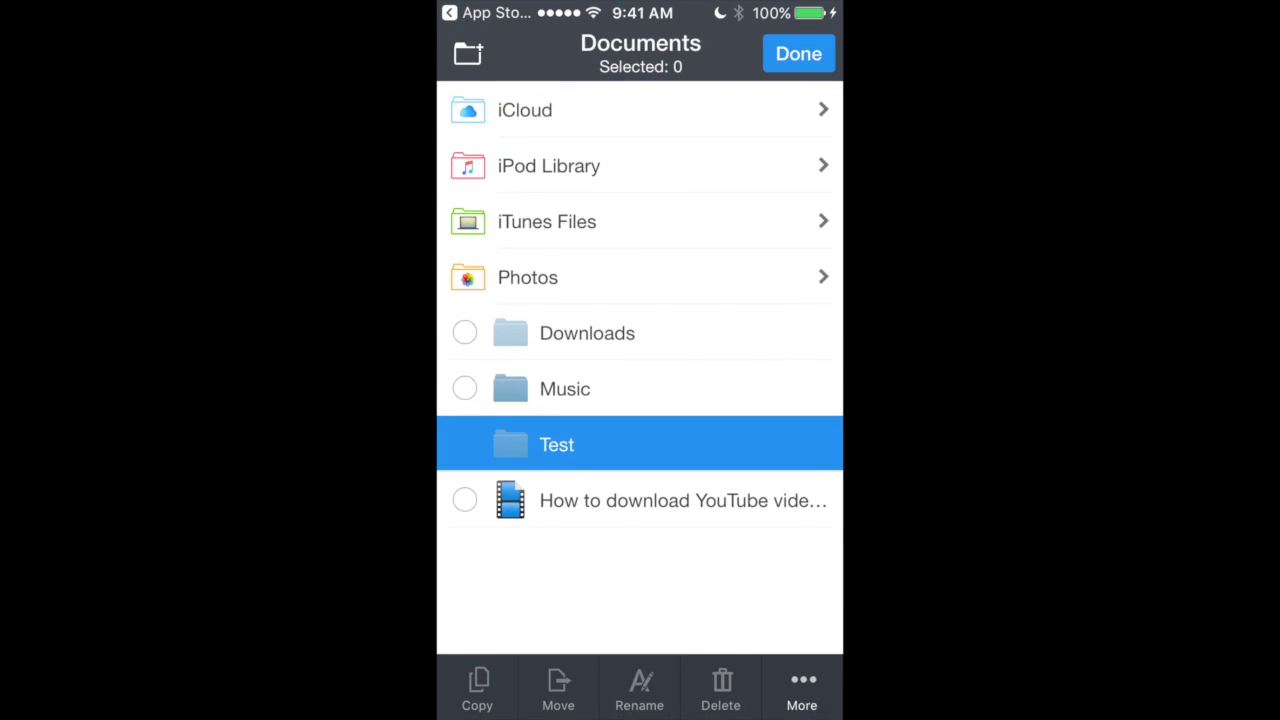
pyautogui.click(798, 54)
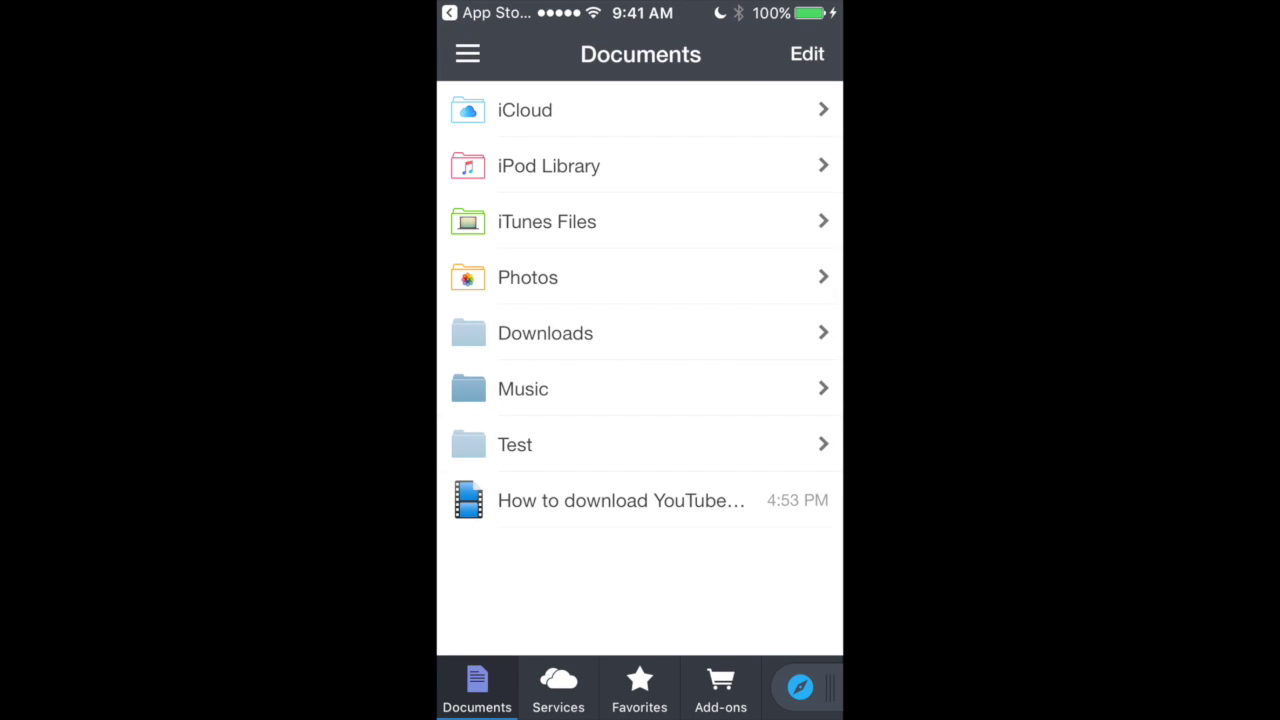
# Step: Return to the browser and open Home - YouTube from Bookmarks
pyautogui.scroll(2, 640, 300)
pyautogui.click(800, 687)
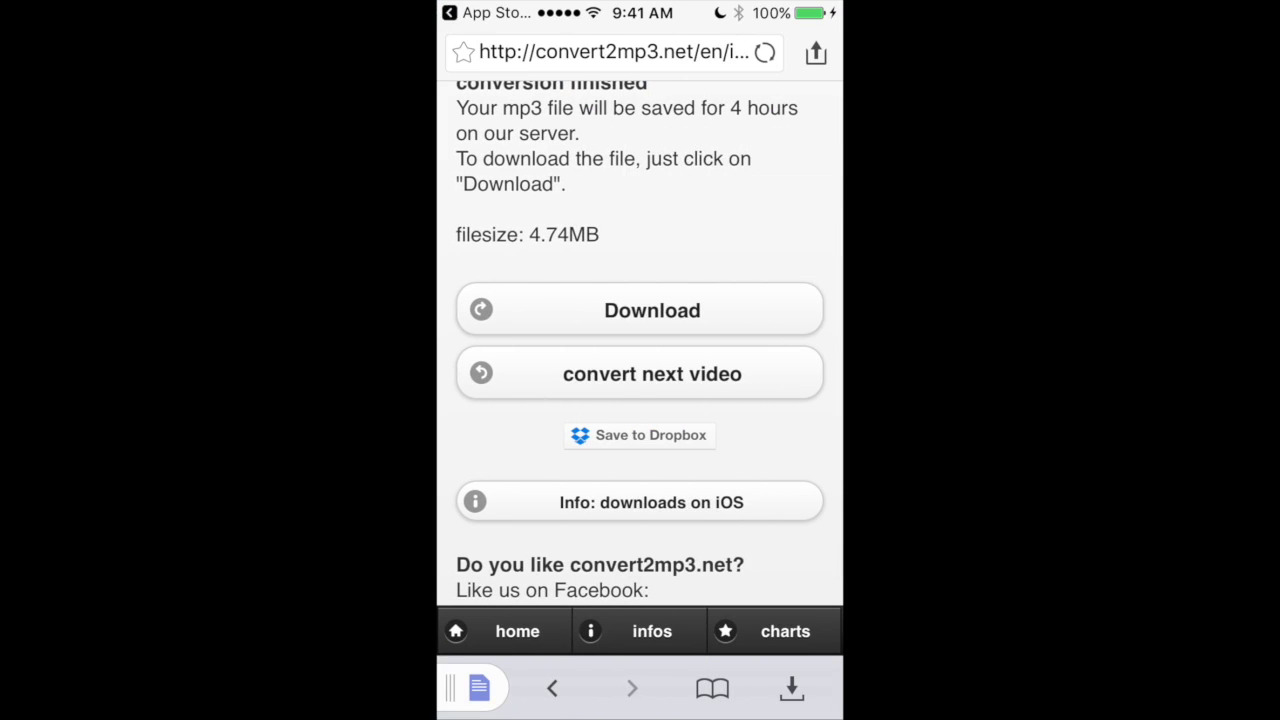
pyautogui.scroll(2, 640, 350)
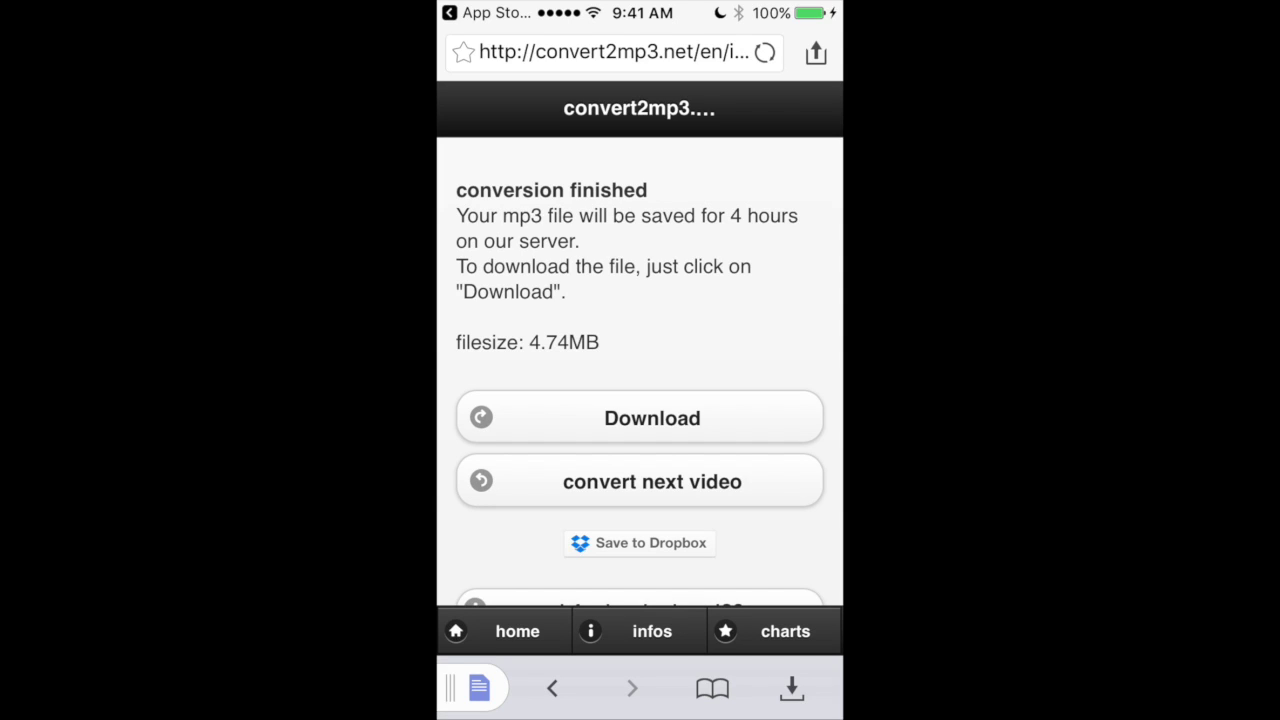
pyautogui.click(712, 687)
pyautogui.click(600, 109)
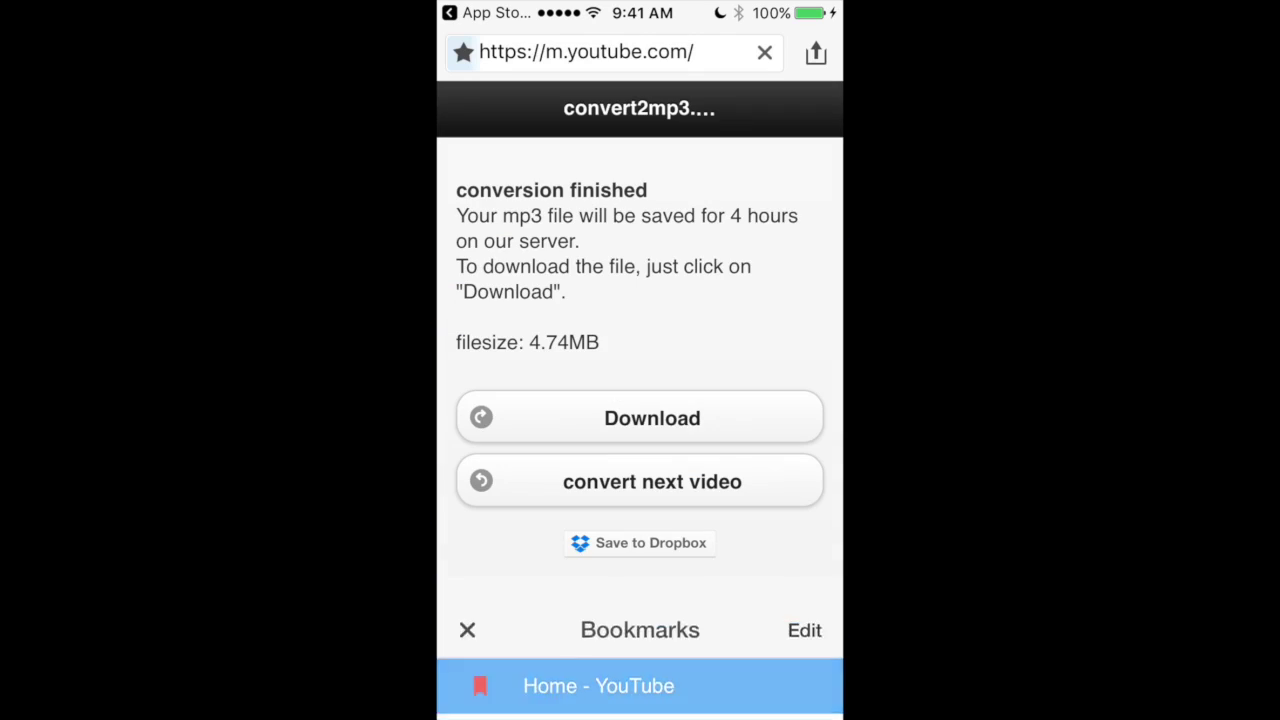
# Step: Search YouTube for 'don't want to know', then reopen convert2mp3.net from Bookmarks
pyautogui.click(712, 687)
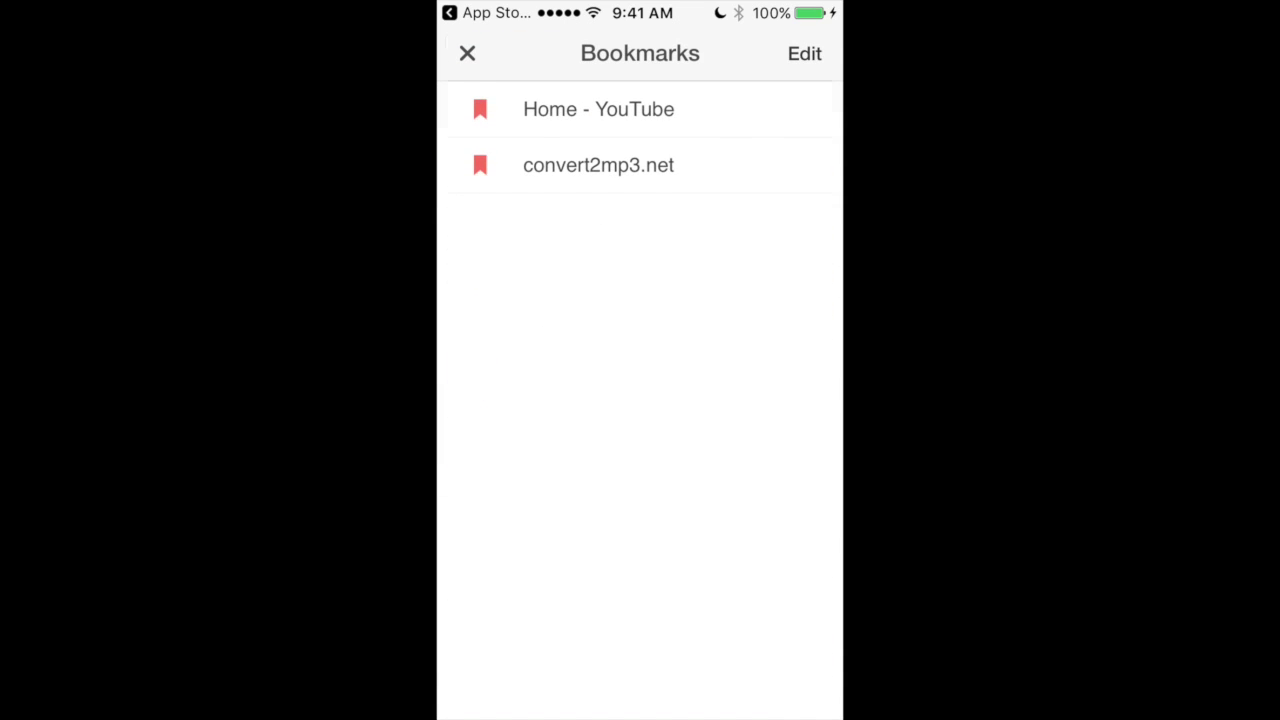
pyautogui.click(467, 53)
pyautogui.click(776, 108)
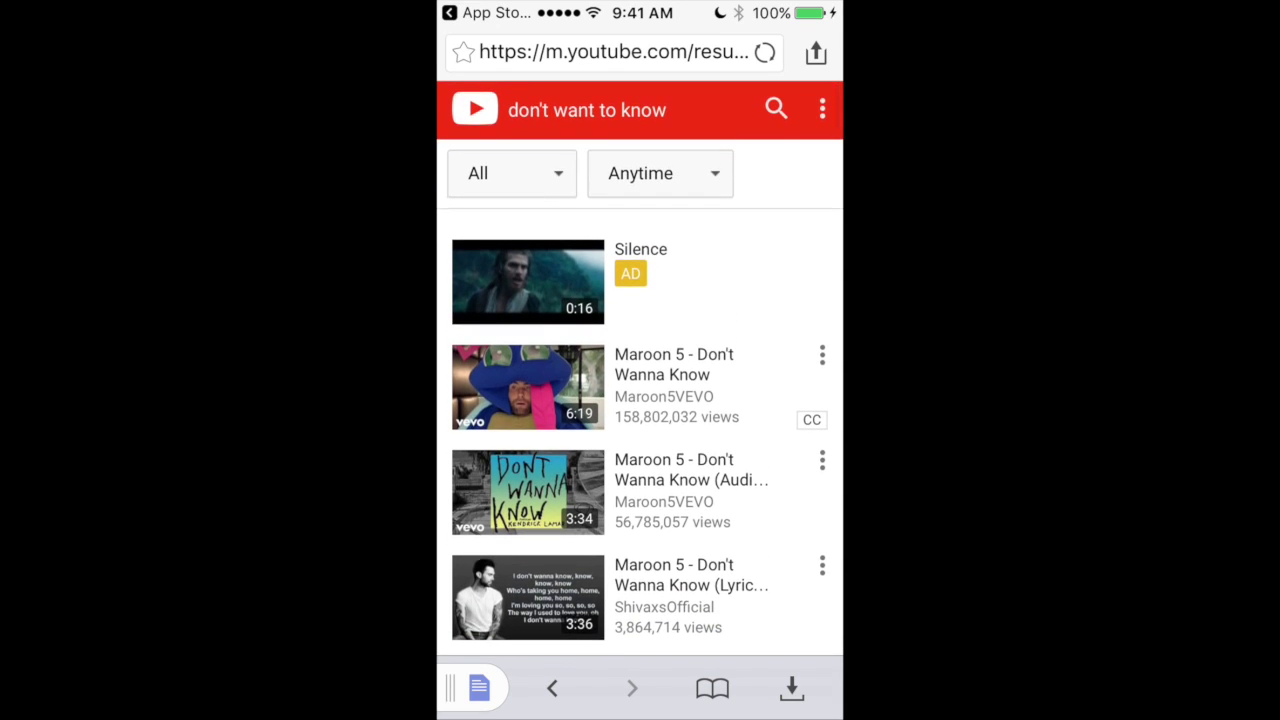
pyautogui.click(712, 688)
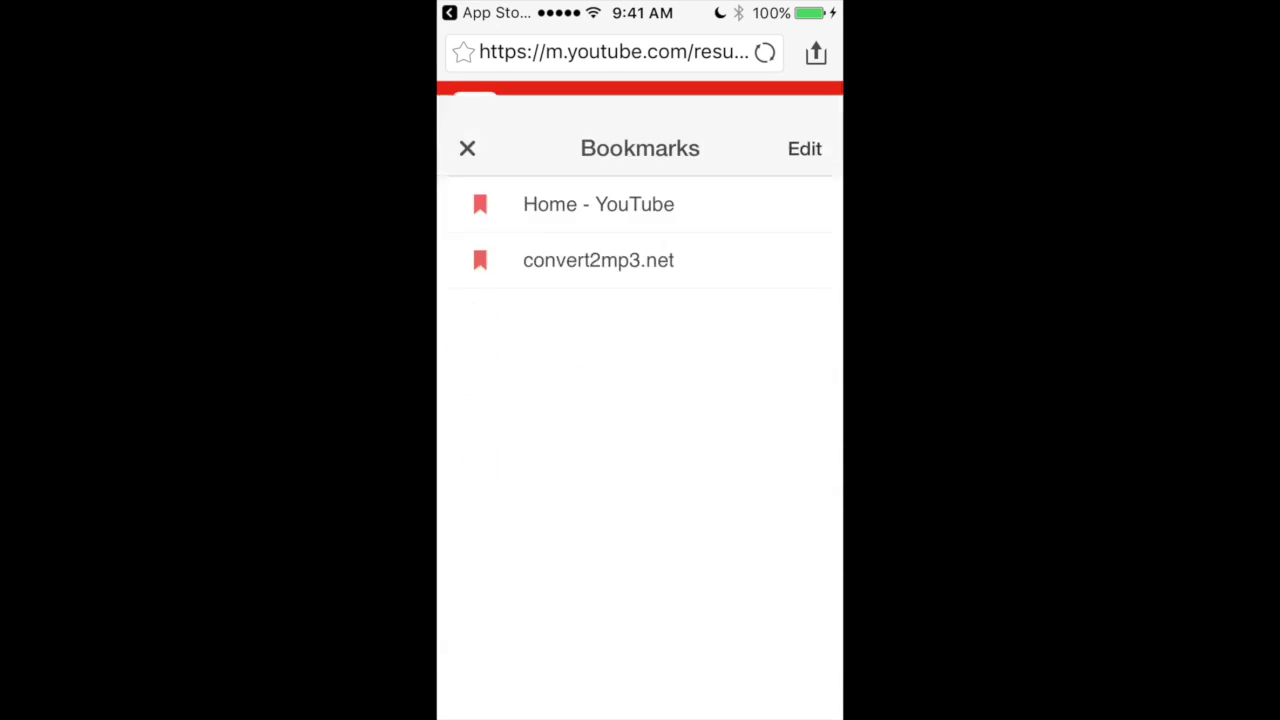
pyautogui.click(467, 53)
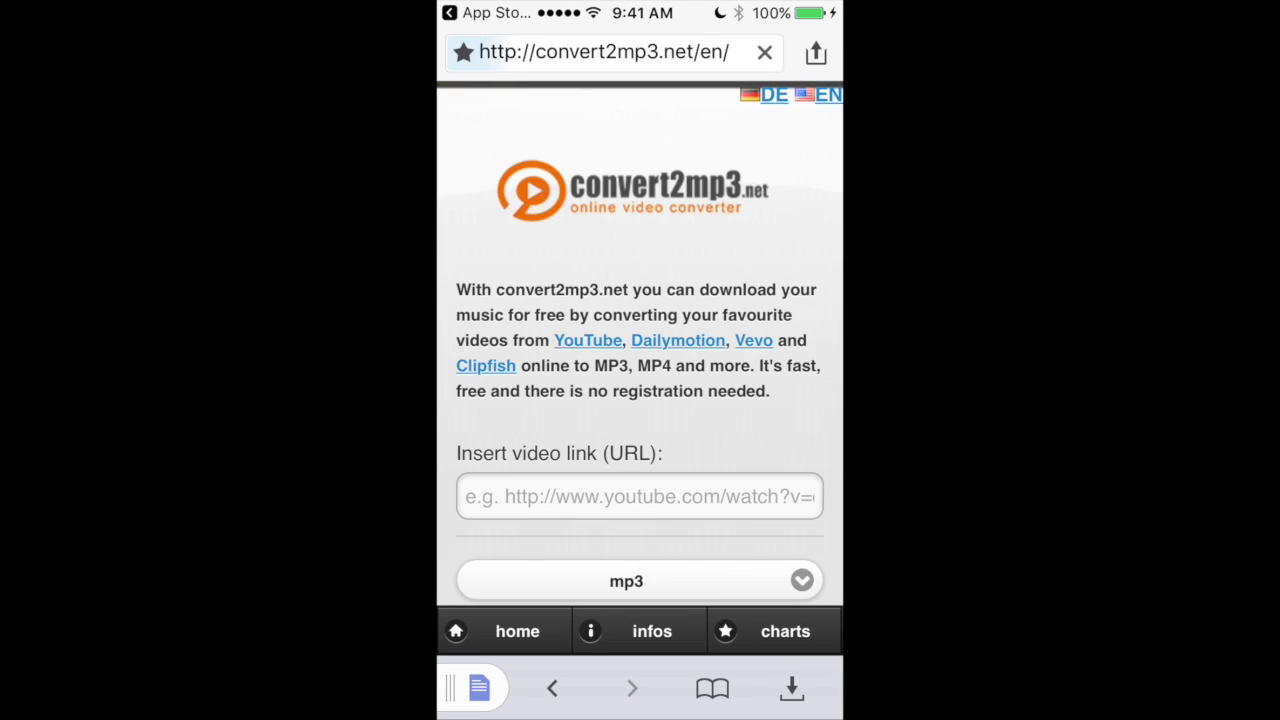
# Step: Paste the Dont Wanna Know YouTube link into convert2mp3.net and submit it
pyautogui.scroll(-3, 640, 400)
pyautogui.click(640, 314)
pyautogui.click(490, 236)
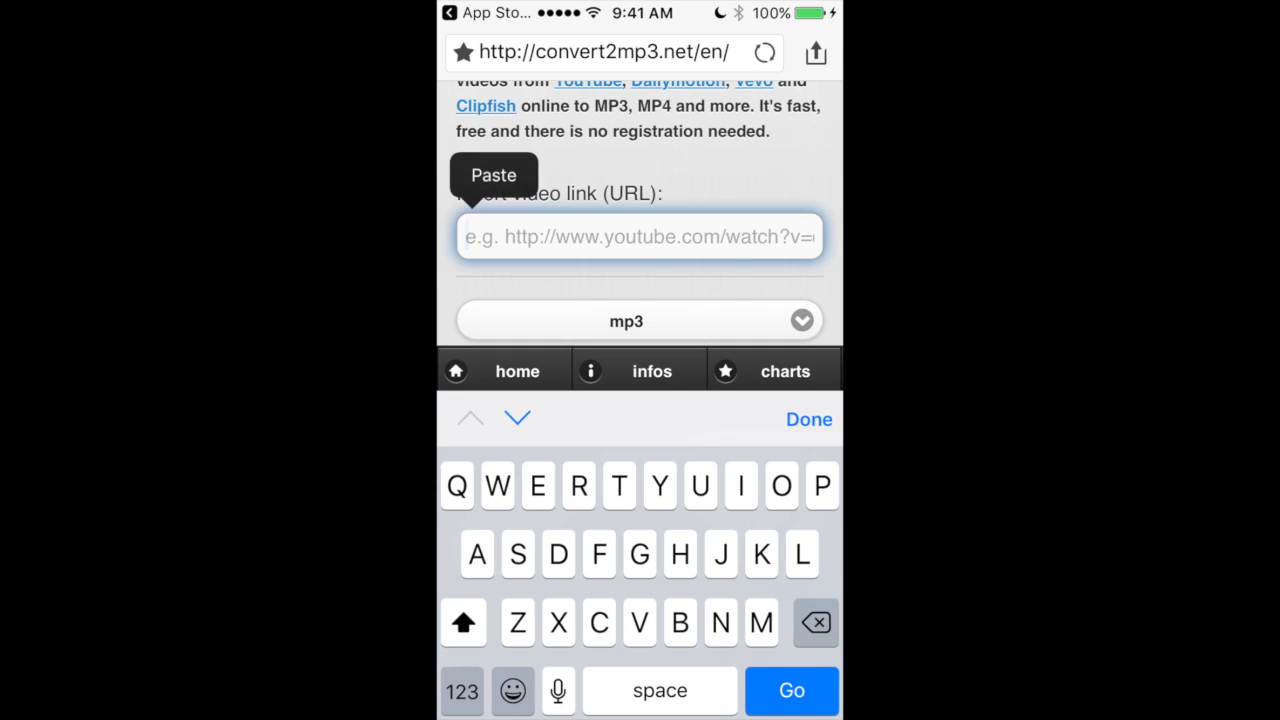
pyautogui.click(491, 174)
pyautogui.press('Return')
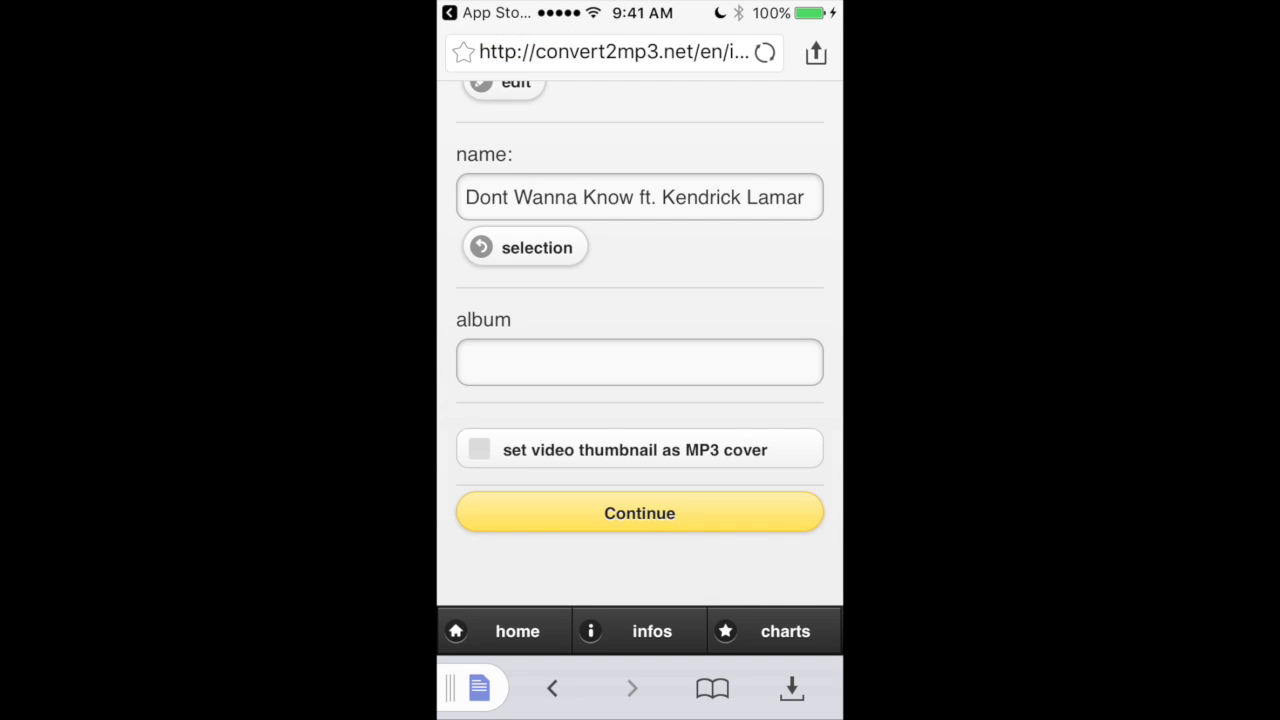
# Step: Set the video thumbnail as the MP3 cover, continue, and download the 4.94MB MP3
pyautogui.scroll(-1, 640, 400)
pyautogui.click(480, 450)
pyautogui.click(640, 513)
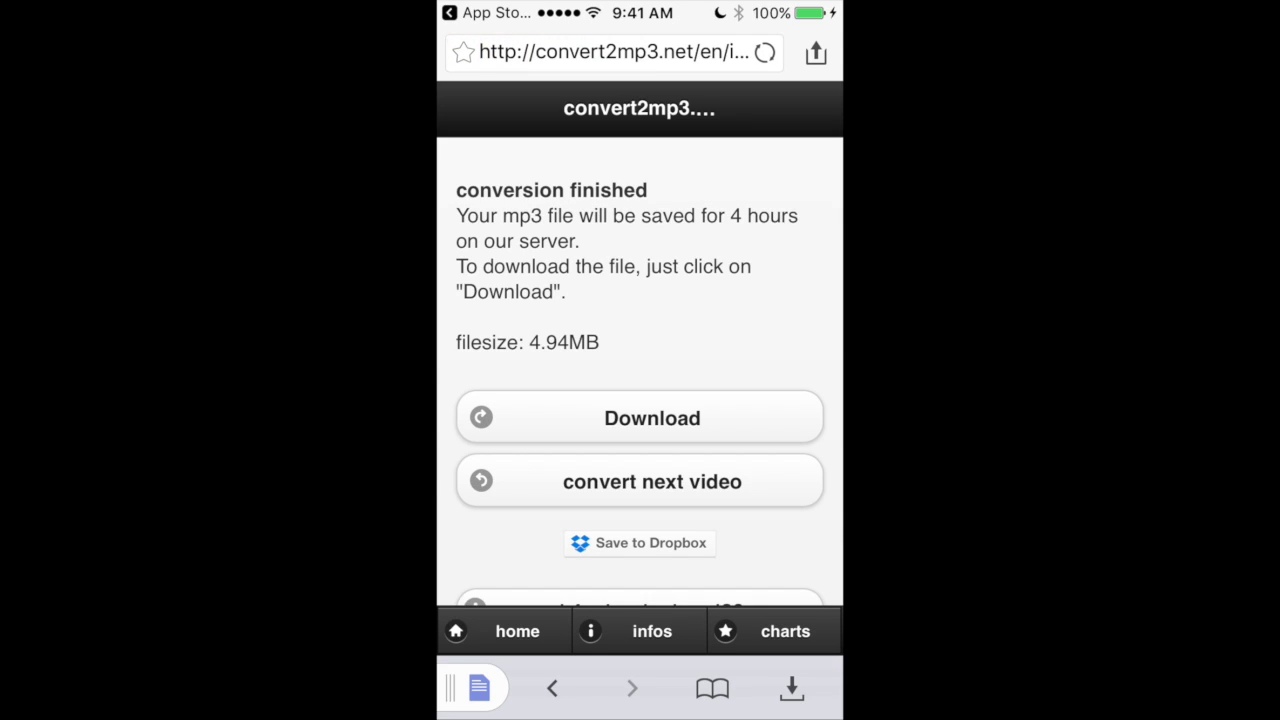
pyautogui.click(640, 418)
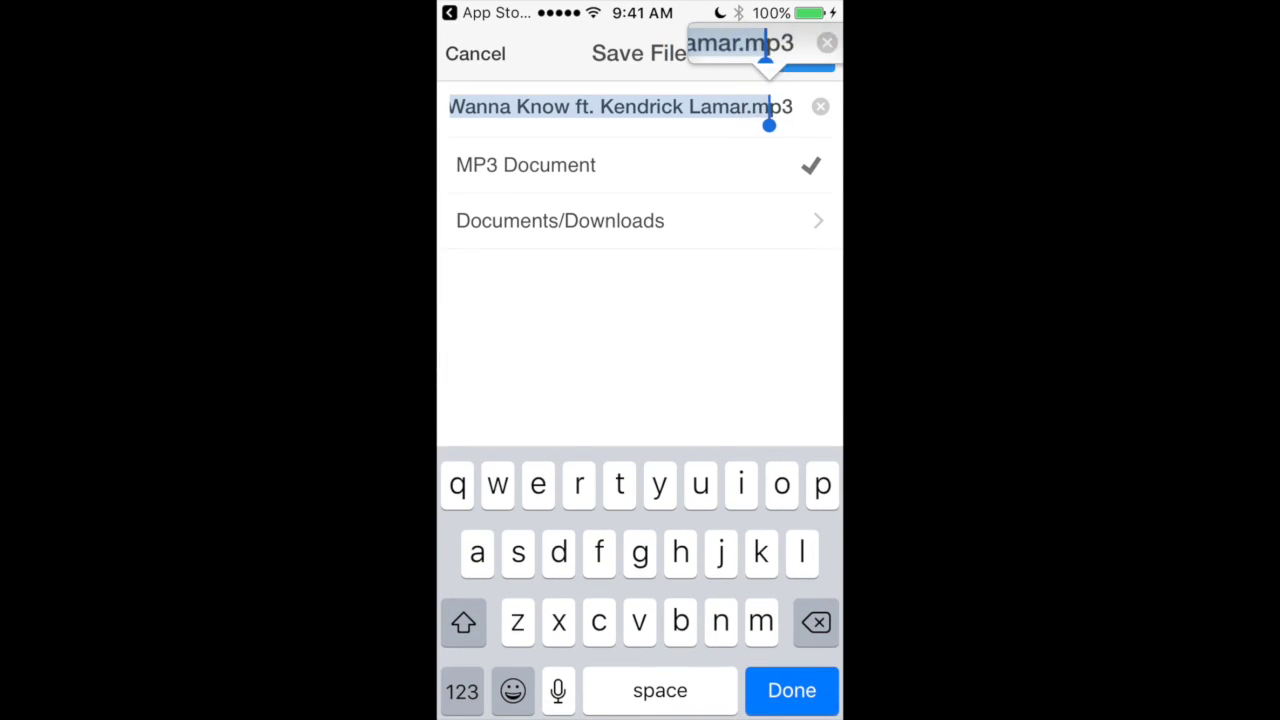
# Step: Save the Maroon 5 'Dont Wanna Know' MP3, confirm it in Downloads, then return Home
pyautogui.moveTo(746, 124); pyautogui.dragTo(786, 124)
pyautogui.click(798, 53)
pyautogui.click(490, 687)
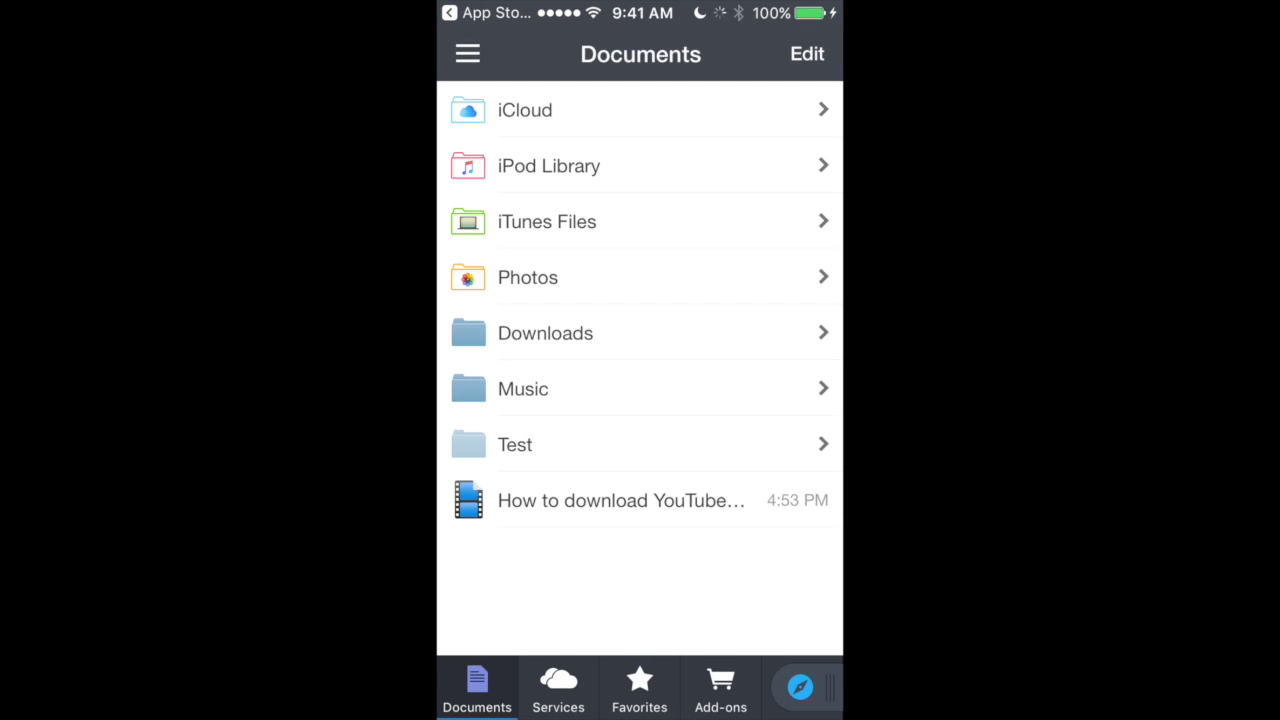
pyautogui.click(545, 333)
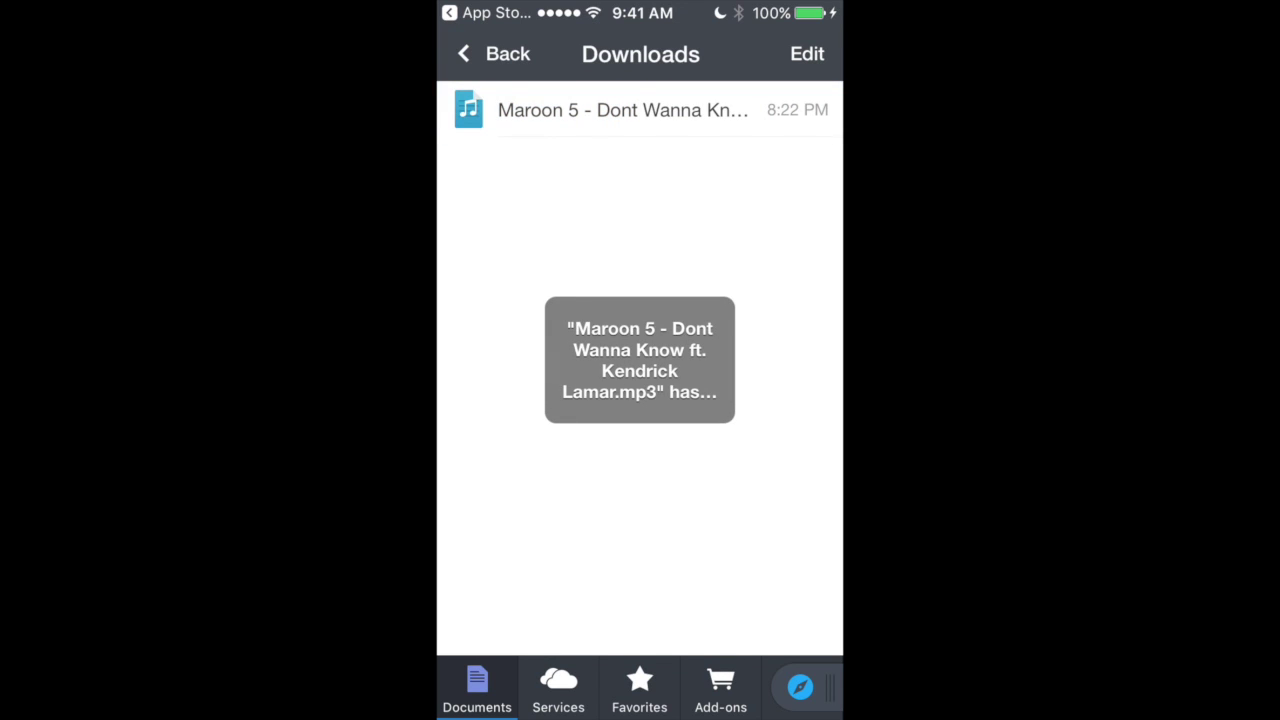
pyautogui.click(622, 110)
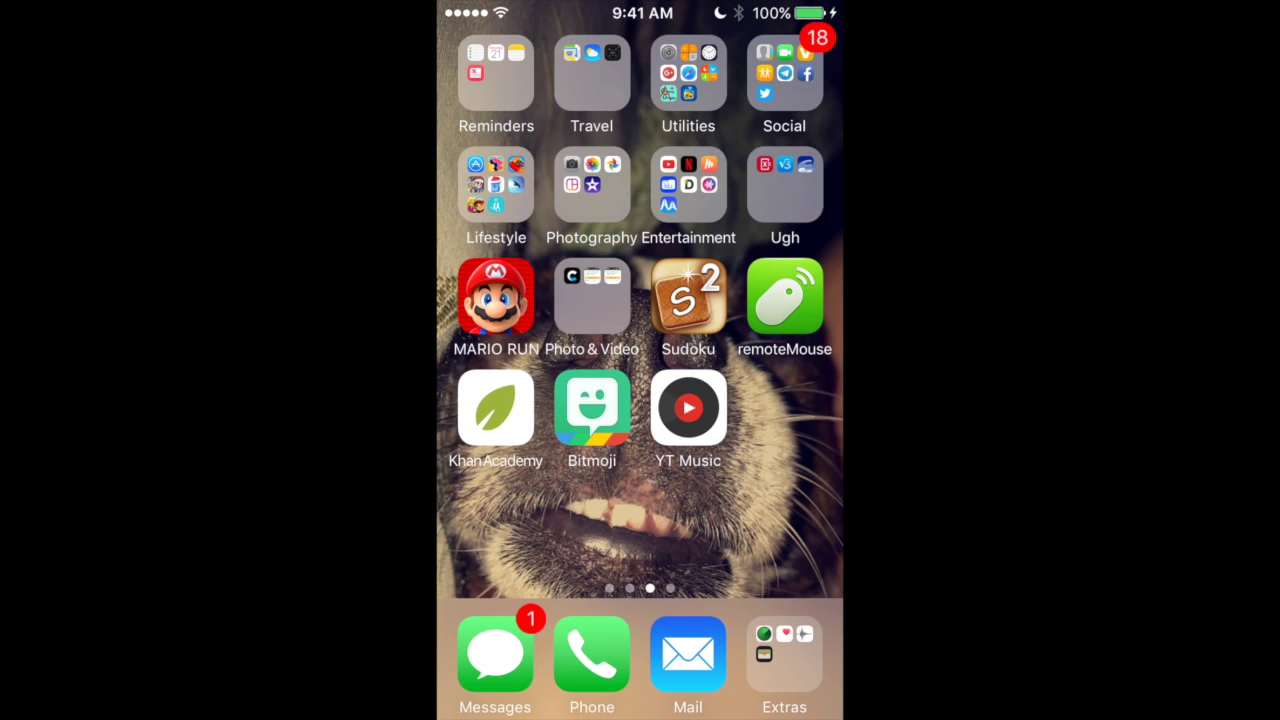
# Step: Open the Entertainment folder containing Documents, YouTube, Musi, MyMedia and Medly
pyautogui.click(688, 185)
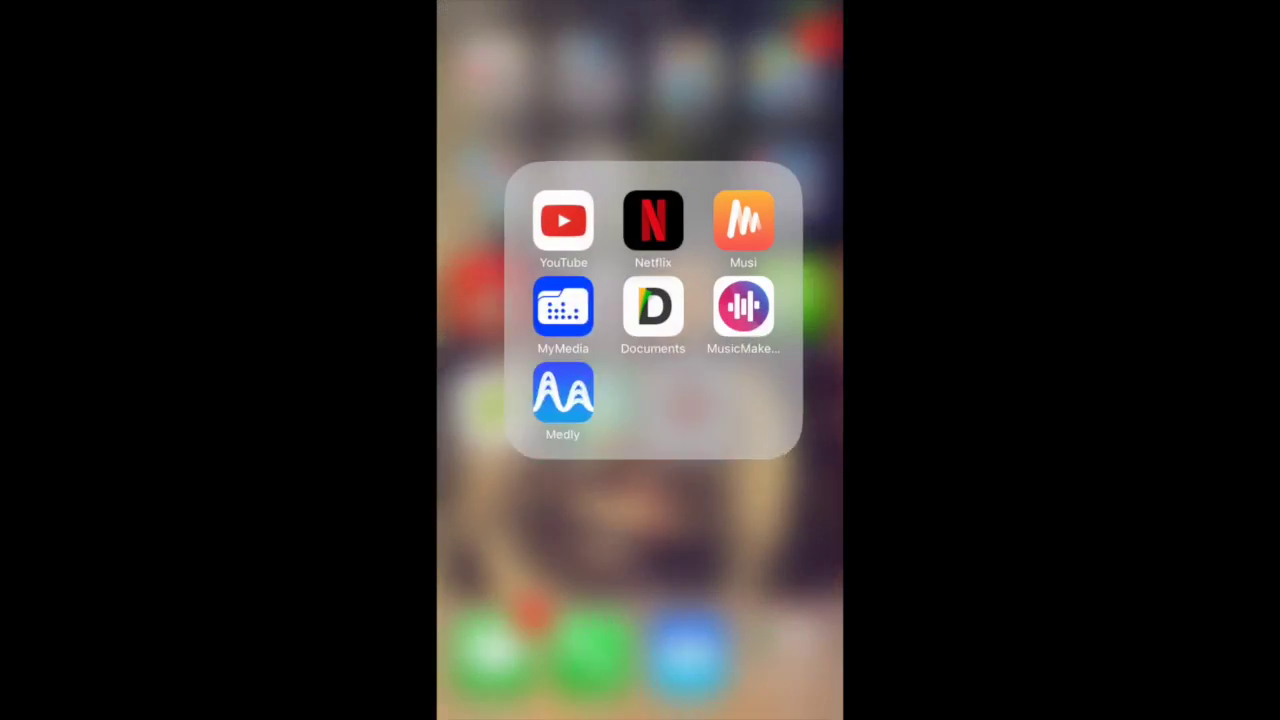